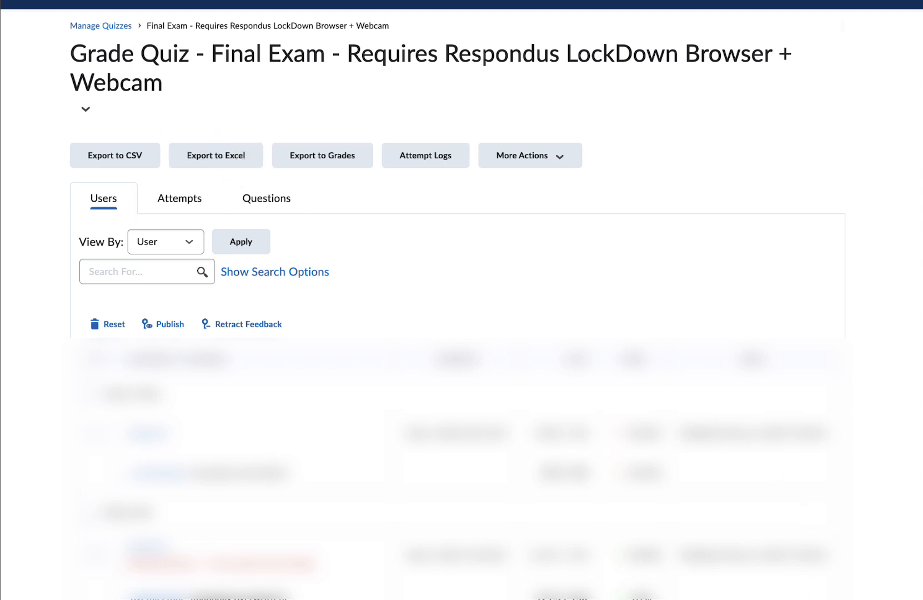
# - Examine how each question spans several answer rows across the Q #, Q Text, Answer Match and Score columns
pyautogui.moveTo(771, 564)
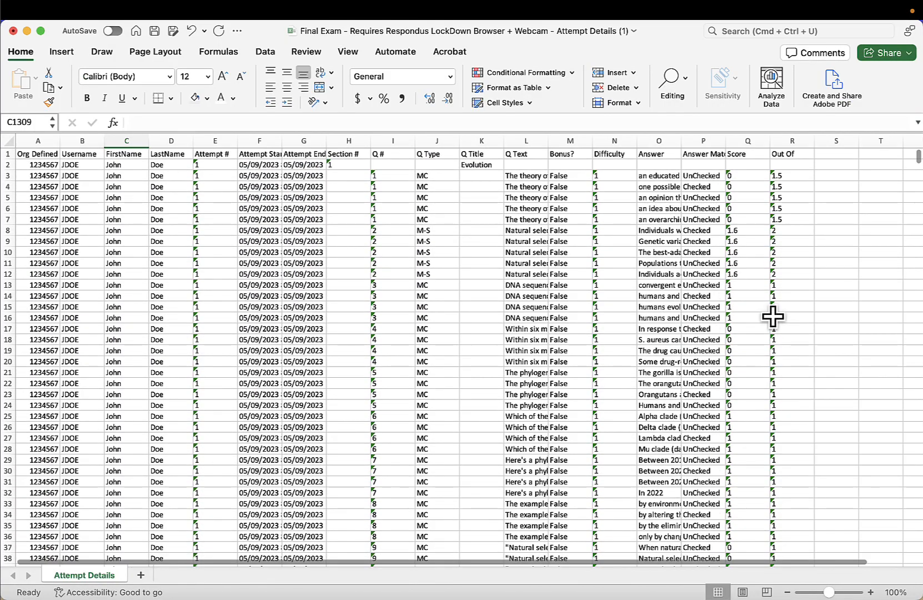
pyautogui.scroll(-9, 536, 284)
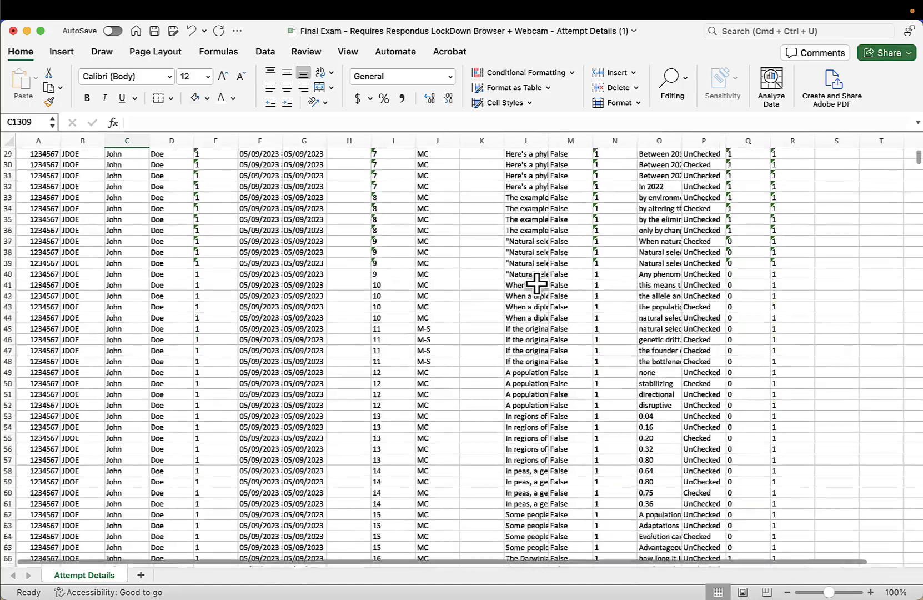
pyautogui.scroll(-20, 536, 283)
pyautogui.scroll(20, 537, 284)
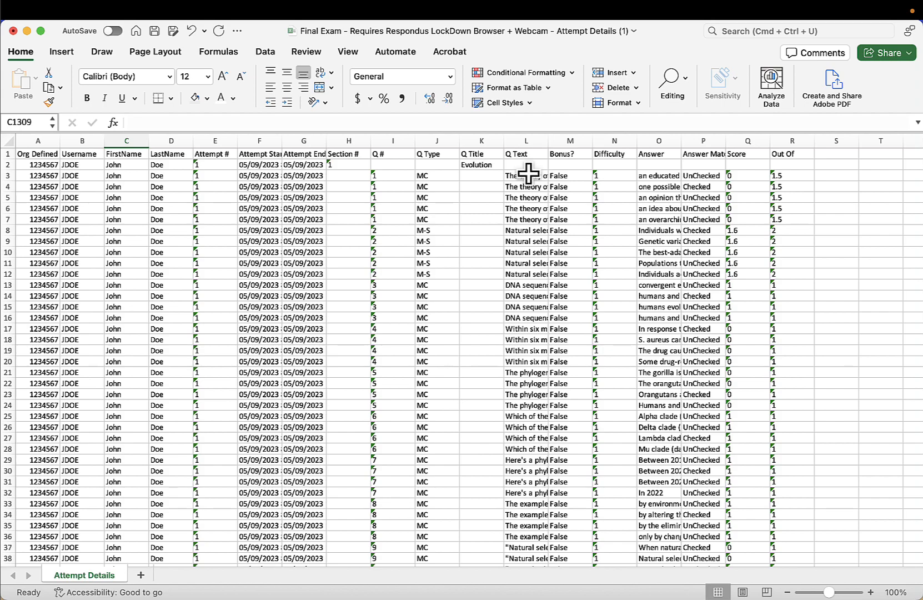
pyautogui.moveTo(381, 175); pyautogui.dragTo(383, 220)
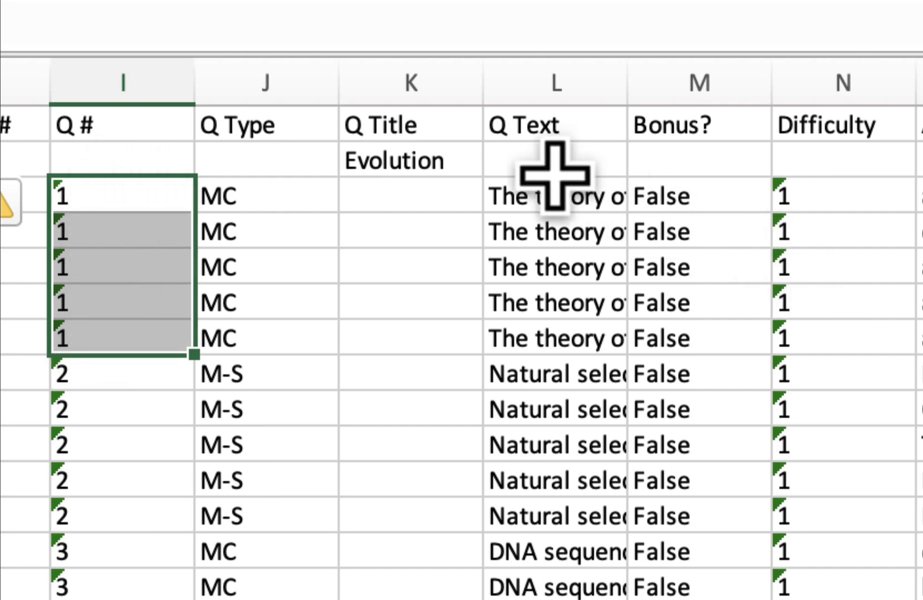
pyautogui.moveTo(554, 176); pyautogui.dragTo(552, 330)
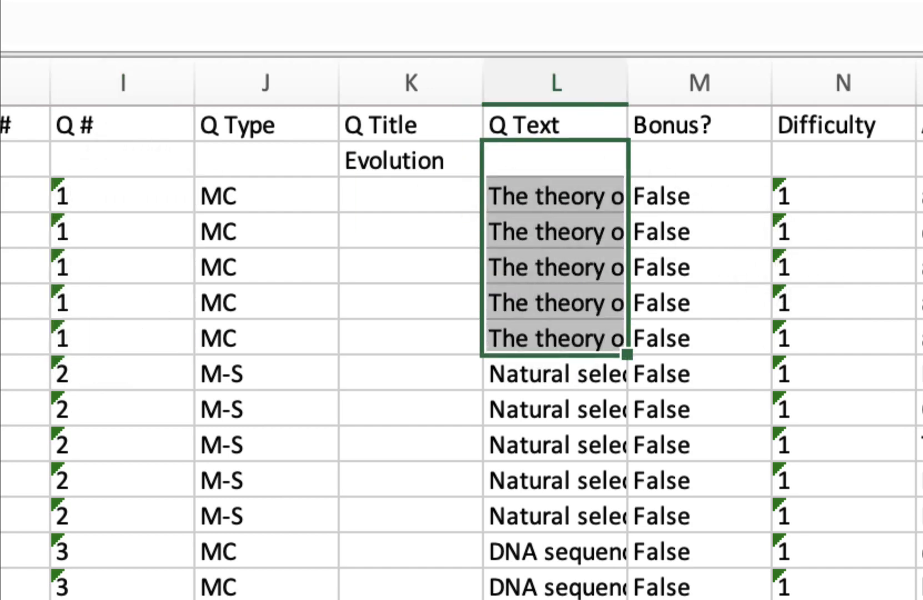
pyautogui.moveTo(423, 191); pyautogui.dragTo(253, 350)
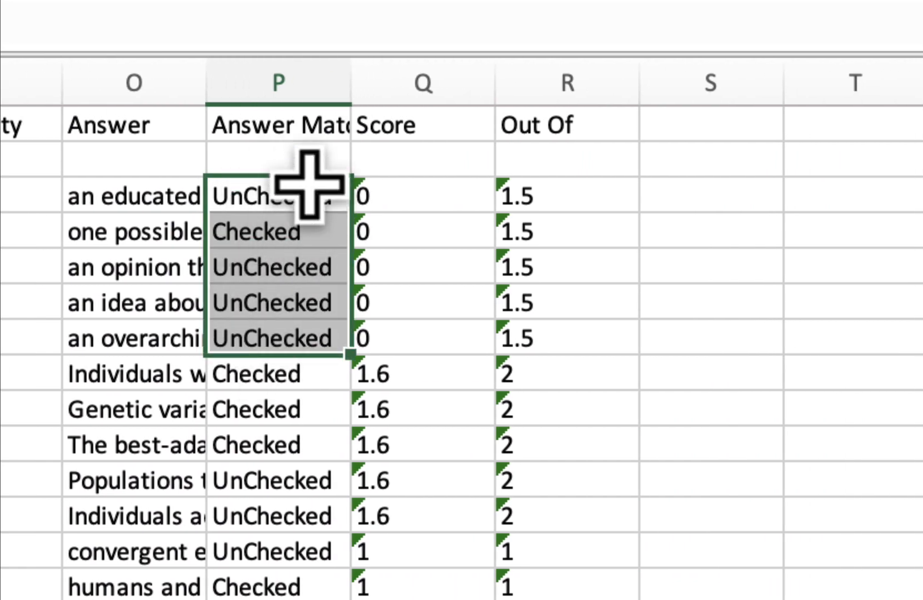
pyautogui.click(486, 357)
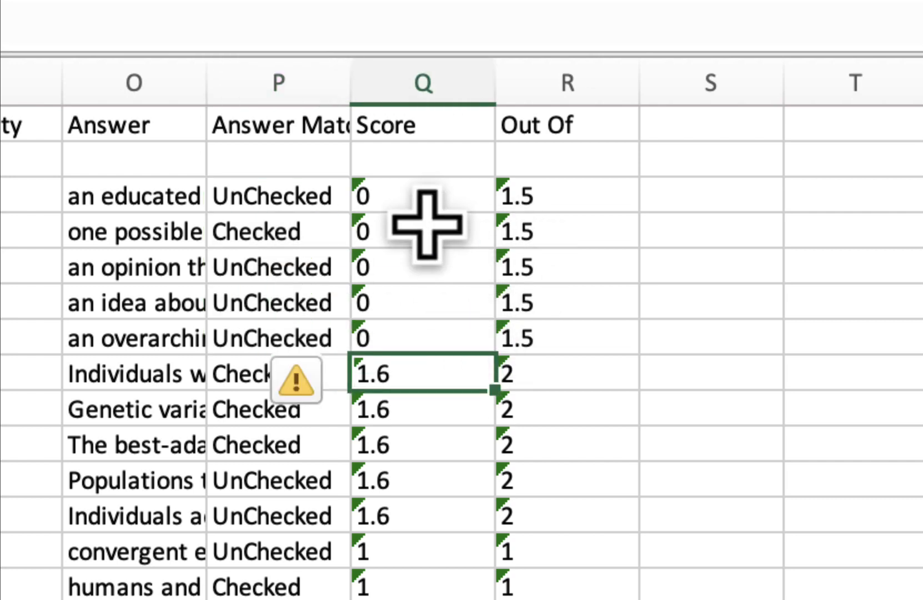
pyautogui.moveTo(427, 185); pyautogui.dragTo(406, 350)
pyautogui.click(583, 336)
pyautogui.scroll(-1, 378, 185)
pyautogui.click(429, 195)
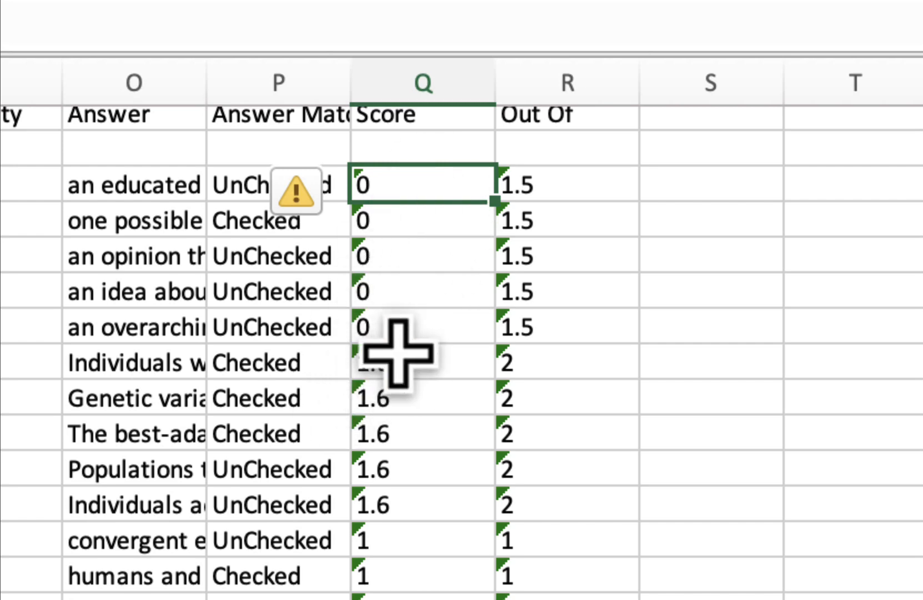
# - Compare the question type, answer match and score rows of the multi-select question 2
pyautogui.hscroll(-5, 398, 354)
pyautogui.hscroll(-6, 419, 358)
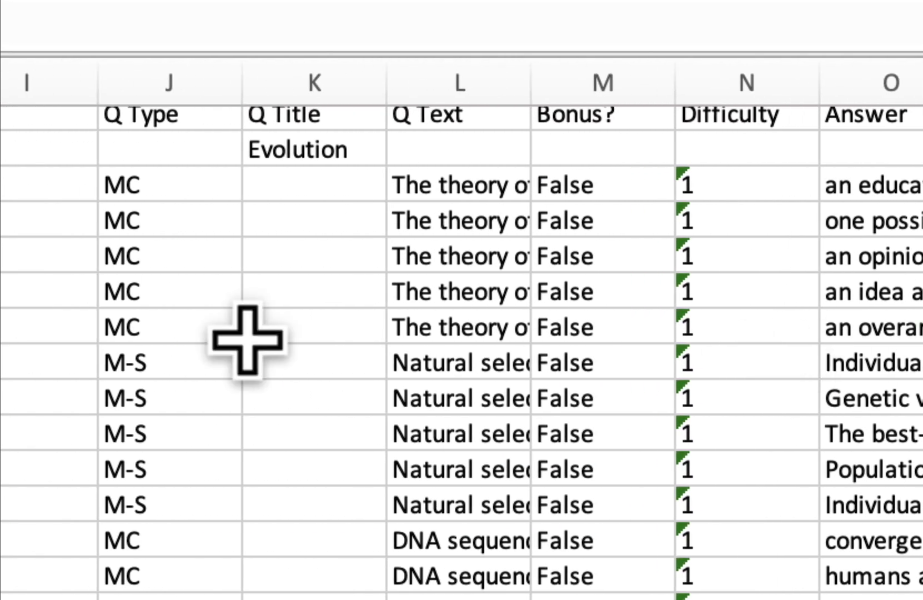
pyautogui.moveTo(183, 359); pyautogui.dragTo(186, 470)
pyautogui.hscroll(6, 752, 350)
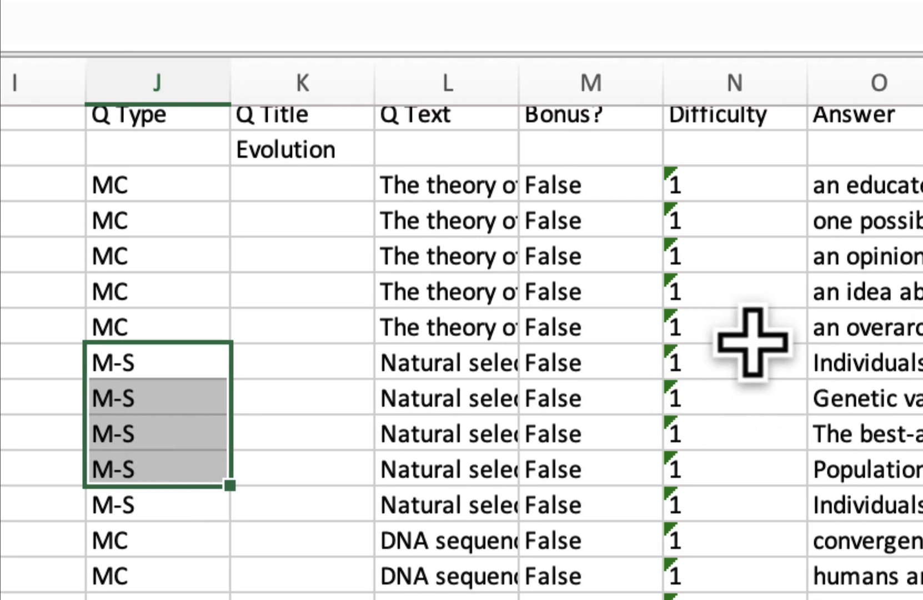
pyautogui.hscroll(3, 500, 352)
pyautogui.moveTo(423, 362); pyautogui.dragTo(427, 505)
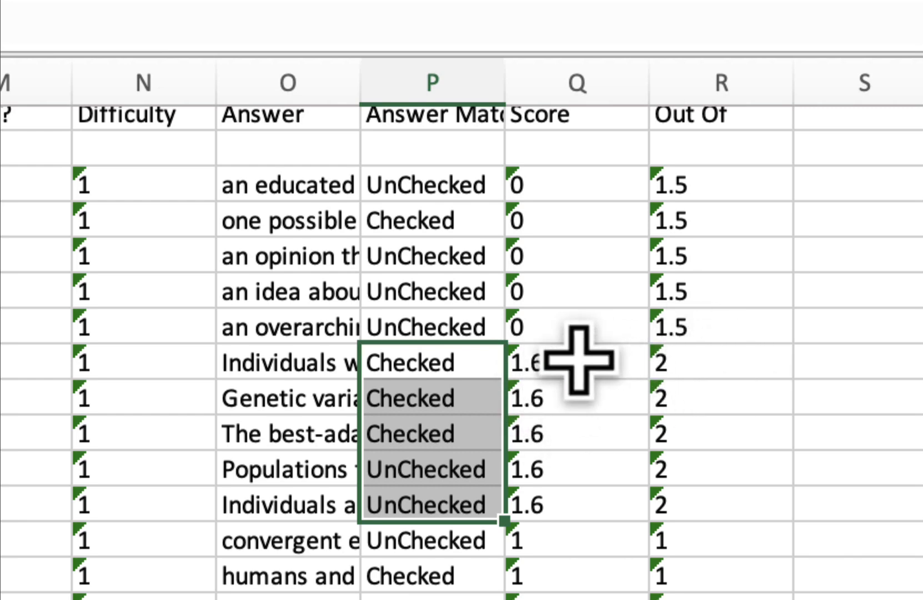
pyautogui.click(756, 467)
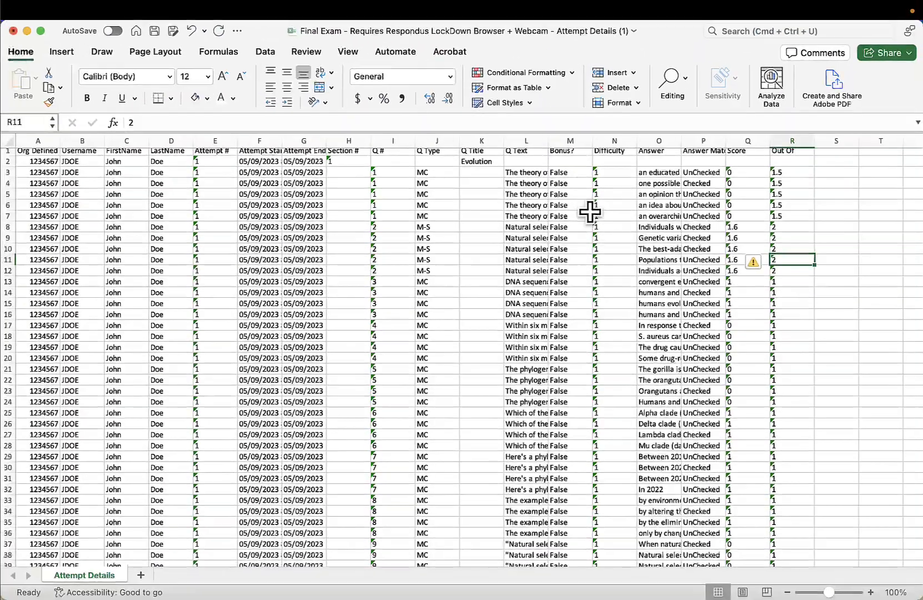
pyautogui.scroll(1, 588, 248)
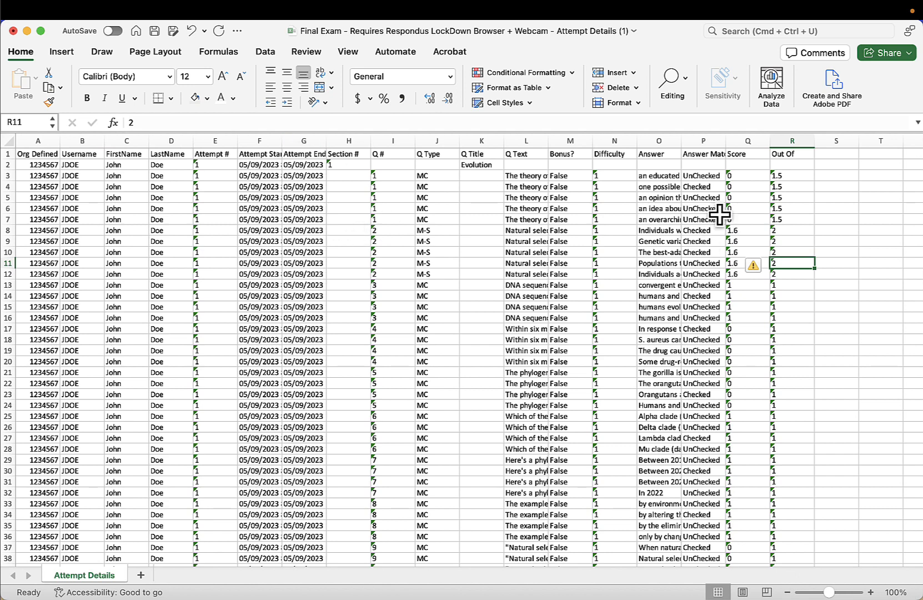
pyautogui.moveTo(744, 226); pyautogui.dragTo(744, 272)
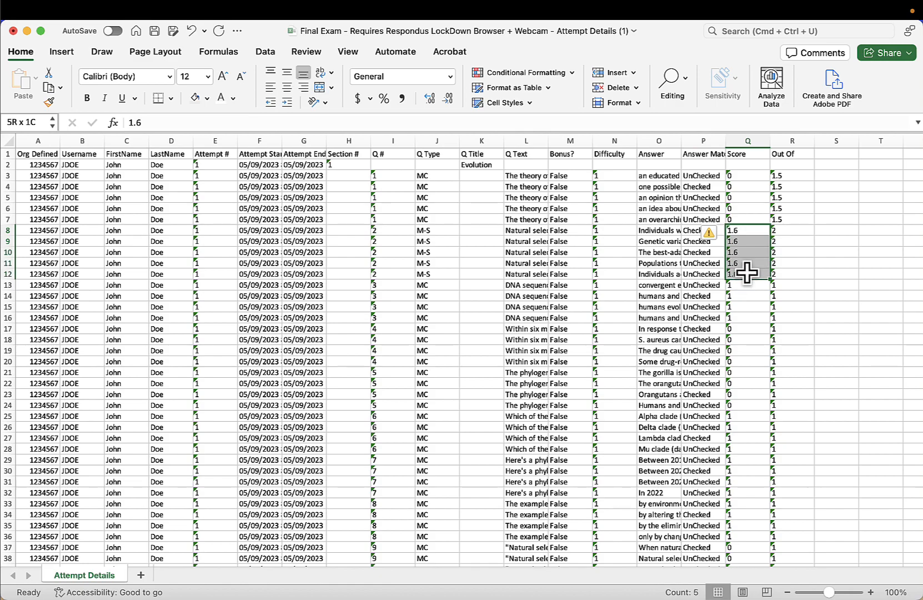
# - Open Remove Duplicates for the data and deselect every column except Q #
pyautogui.click(798, 254)
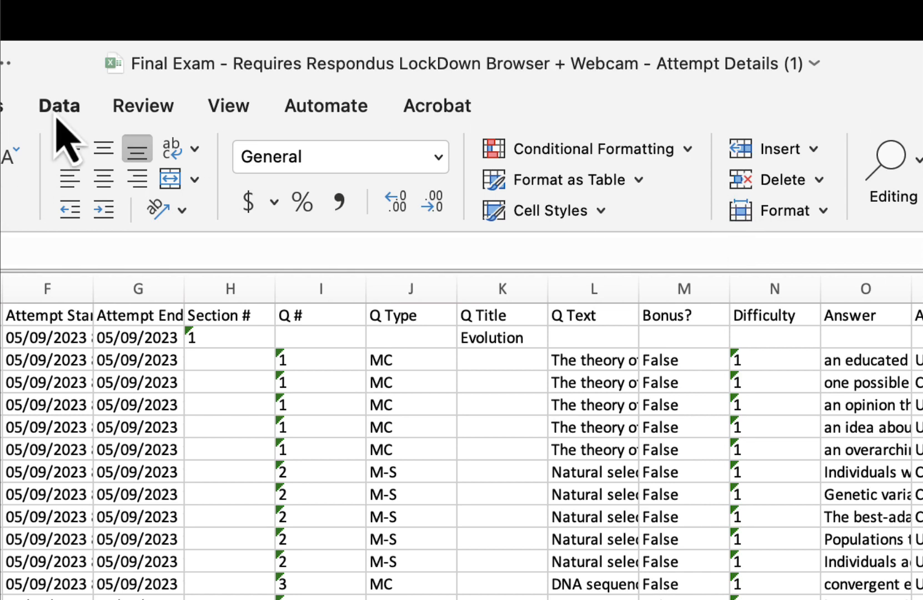
pyautogui.click(58, 106)
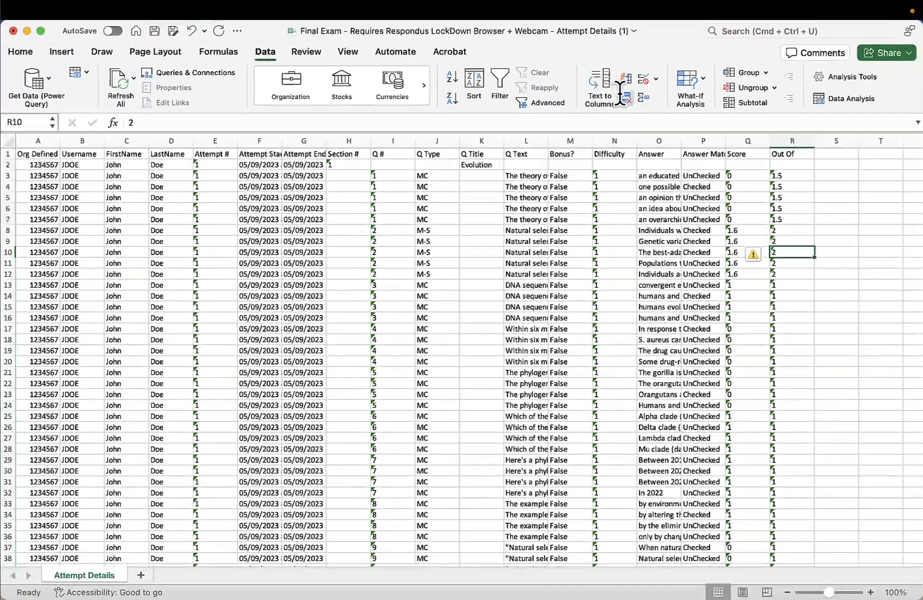
pyautogui.click(626, 96)
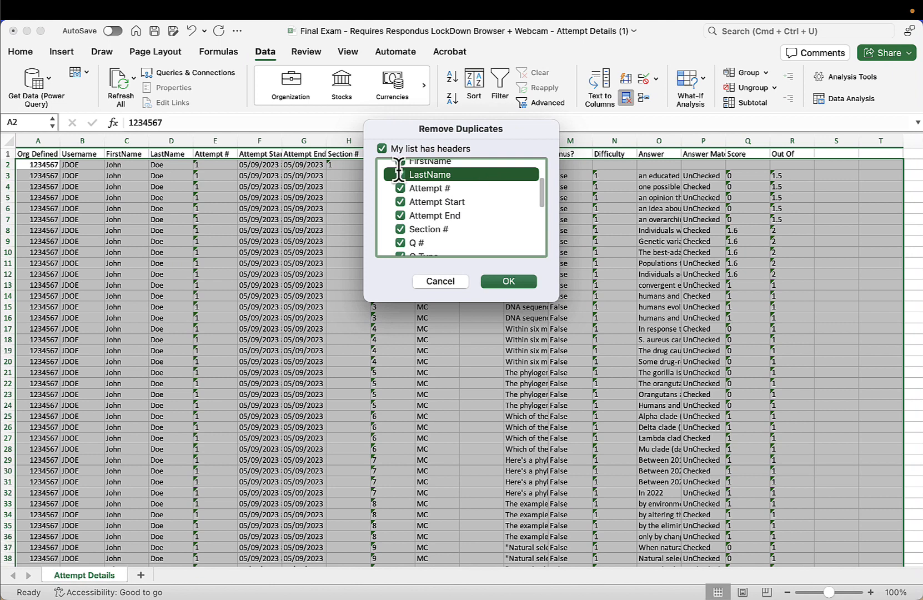
pyautogui.scroll(3, 399, 169)
pyautogui.click(381, 148)
pyautogui.click(382, 148)
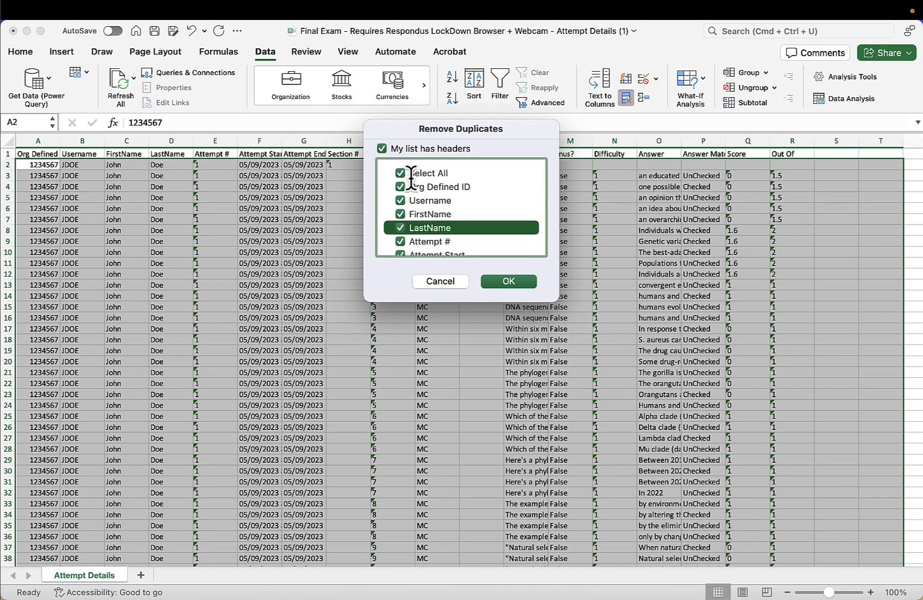
pyautogui.click(400, 173)
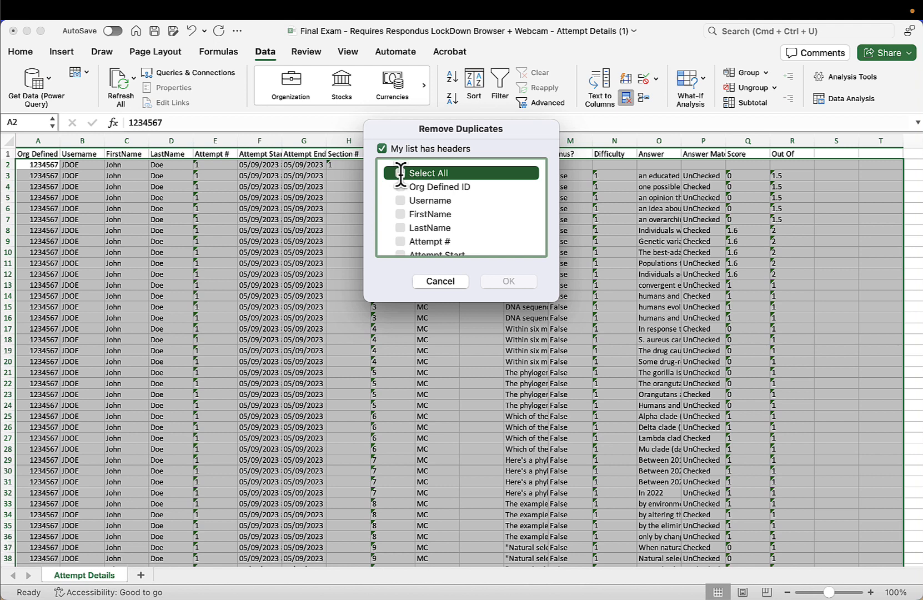
pyautogui.scroll(-3, 399, 211)
pyautogui.click(400, 236)
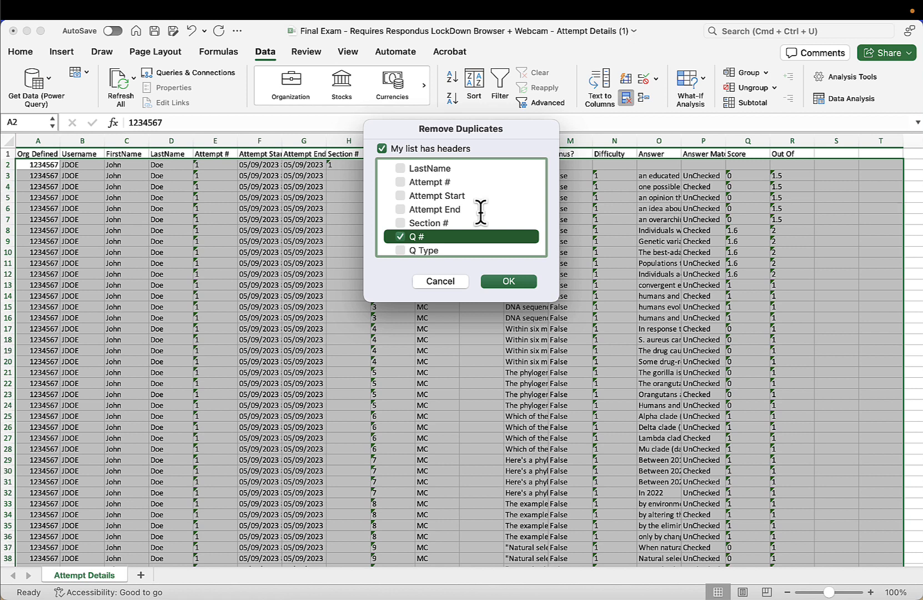
pyautogui.scroll(5, 471, 196)
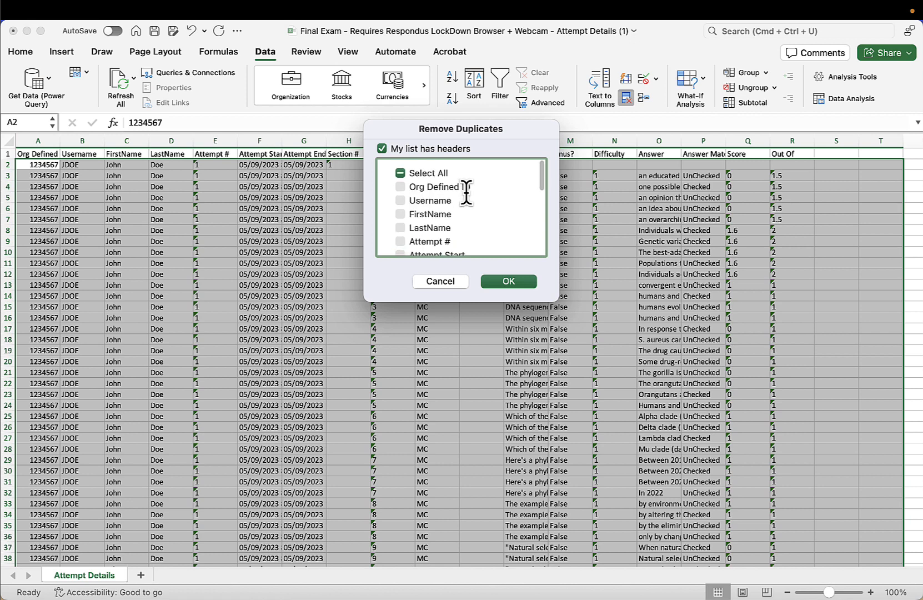
# - Also select Org Defined ID, FirstName and LastName, then remove the duplicate rows
pyautogui.click(400, 214)
pyautogui.click(399, 228)
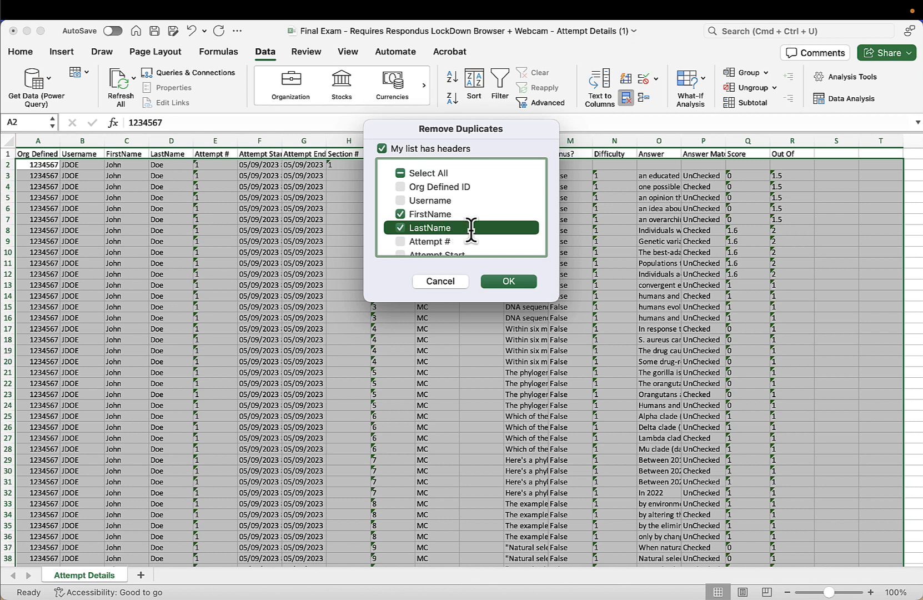
pyautogui.click(399, 187)
pyautogui.click(400, 214)
pyautogui.click(400, 228)
pyautogui.click(400, 214)
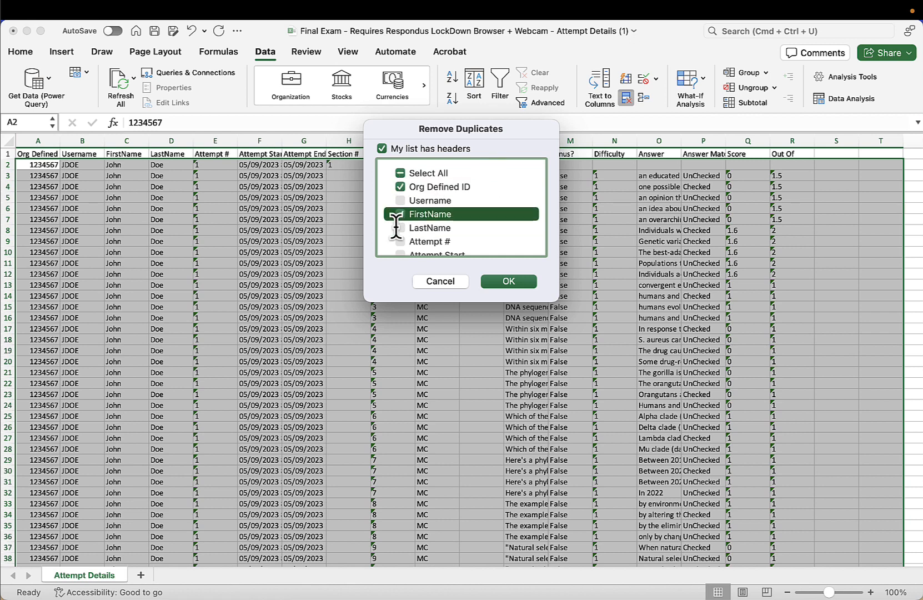
pyautogui.click(399, 228)
pyautogui.scroll(-3, 515, 195)
pyautogui.scroll(-1, 516, 194)
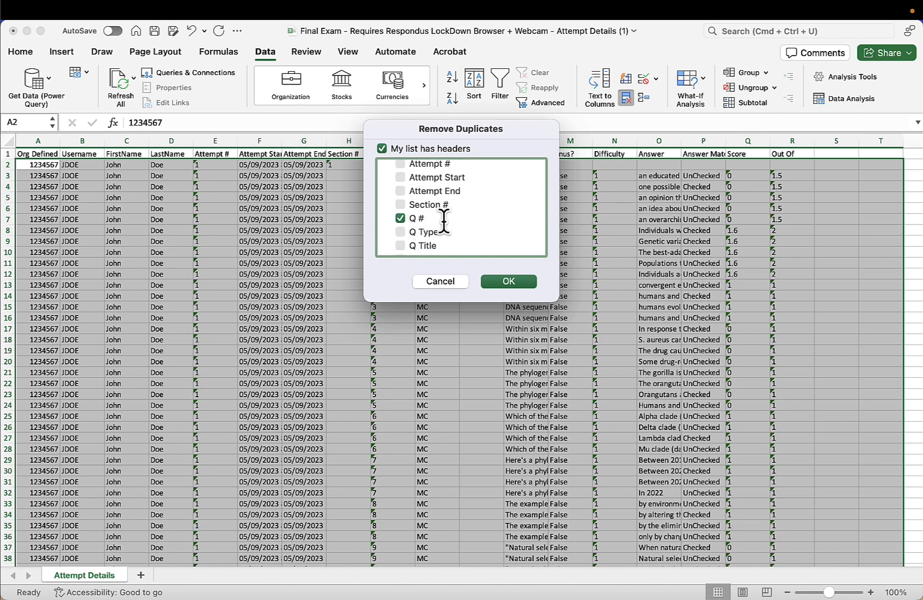
pyautogui.scroll(5, 444, 221)
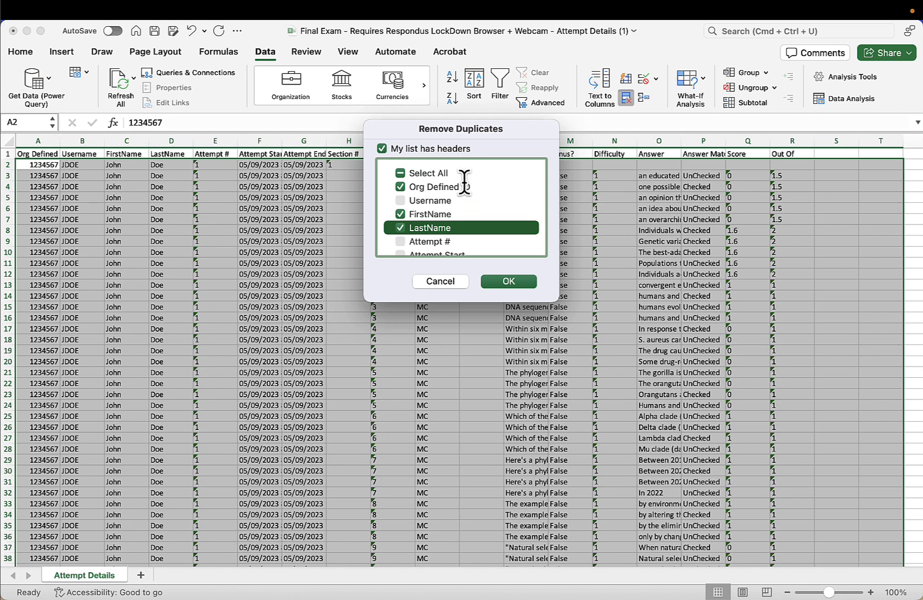
pyautogui.scroll(-3, 439, 241)
pyautogui.scroll(3, 438, 241)
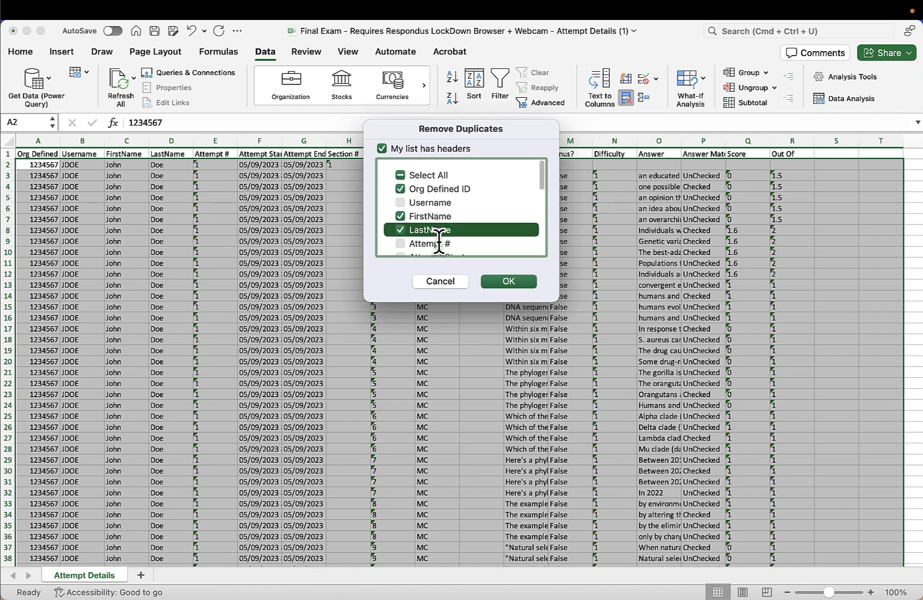
pyautogui.click(487, 283)
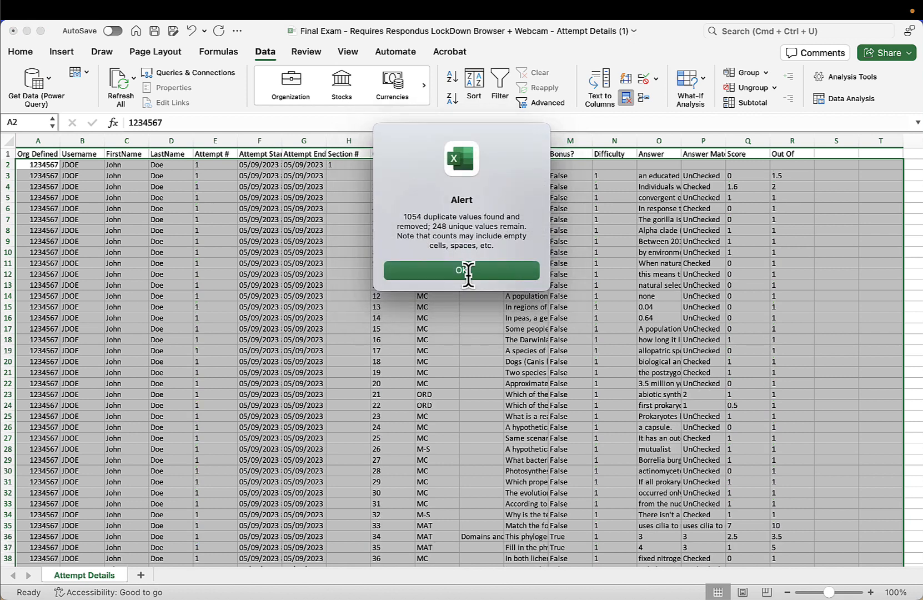
pyautogui.click(485, 275)
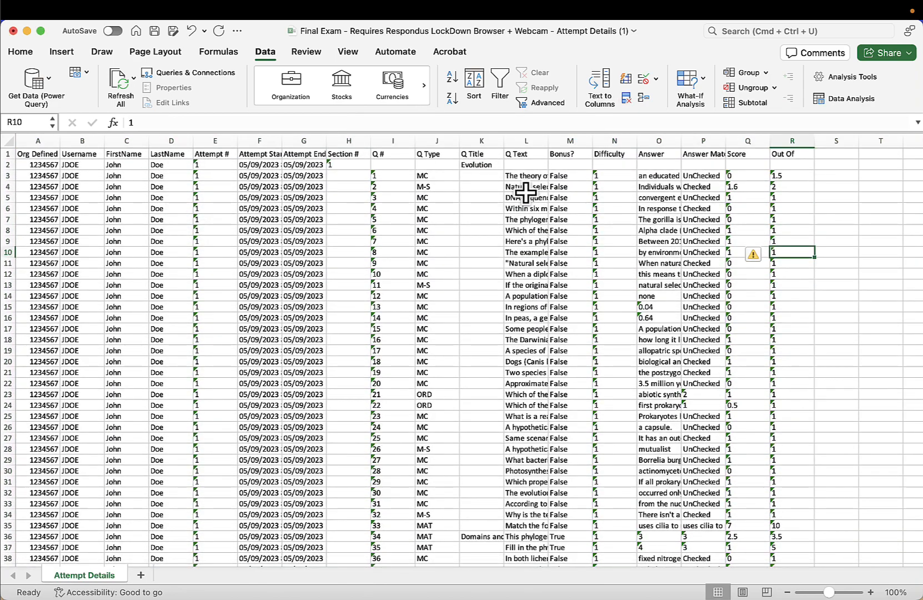
# - Review the remaining question rows for the first student and the next student's block
pyautogui.moveTo(397, 176); pyautogui.dragTo(383, 276)
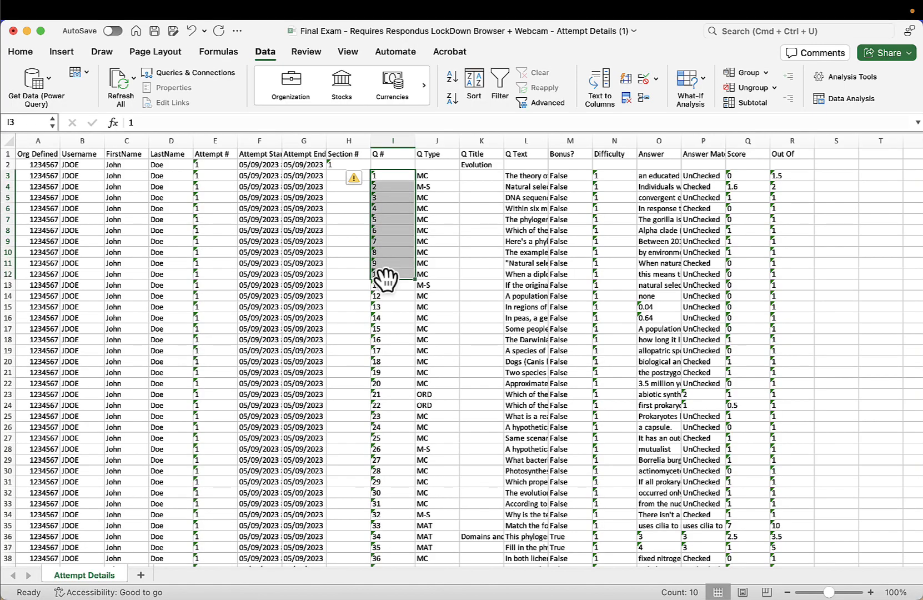
pyautogui.scroll(-10, 386, 280)
pyautogui.scroll(-20, 386, 280)
pyautogui.scroll(4, 385, 278)
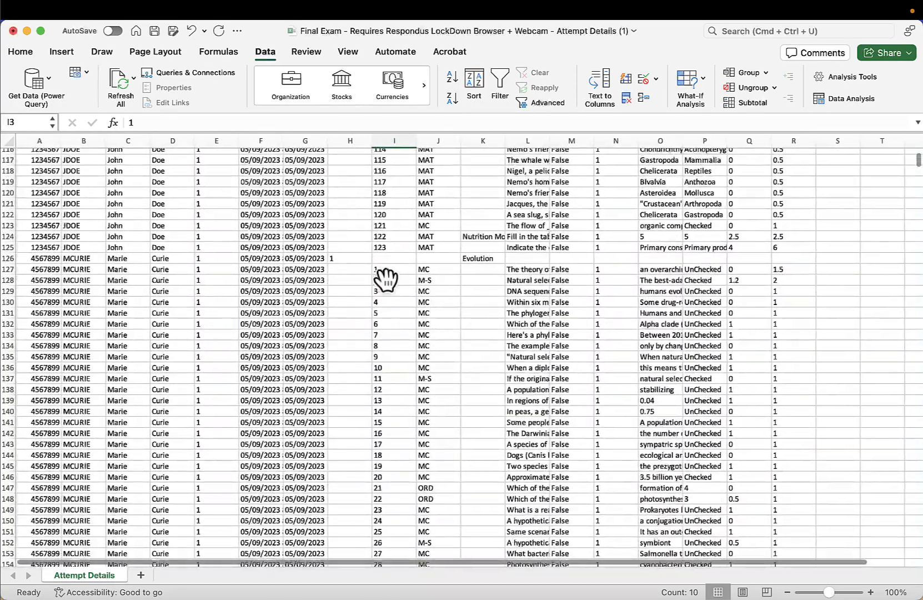
pyautogui.moveTo(398, 269); pyautogui.dragTo(391, 367)
pyautogui.click(473, 332)
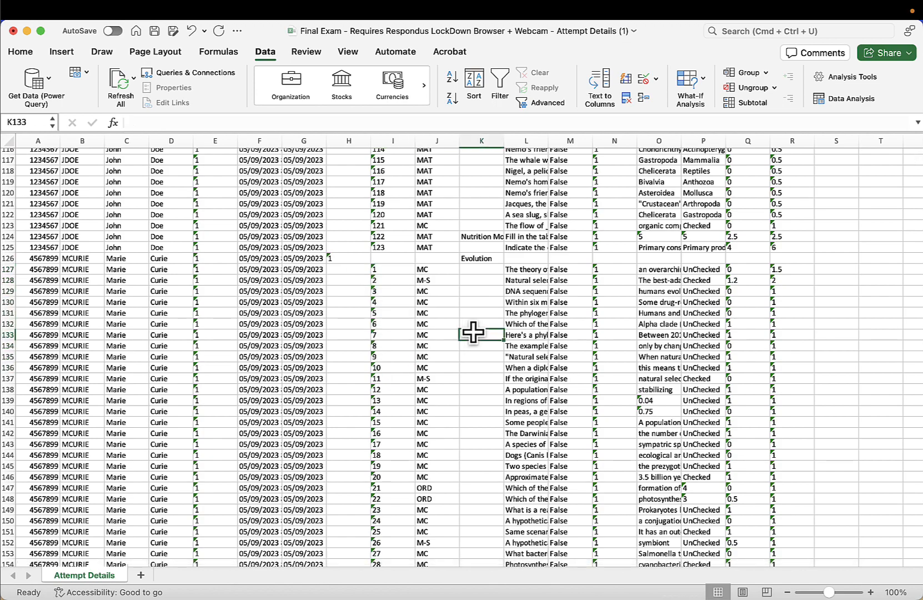
pyautogui.scroll(20, 412, 301)
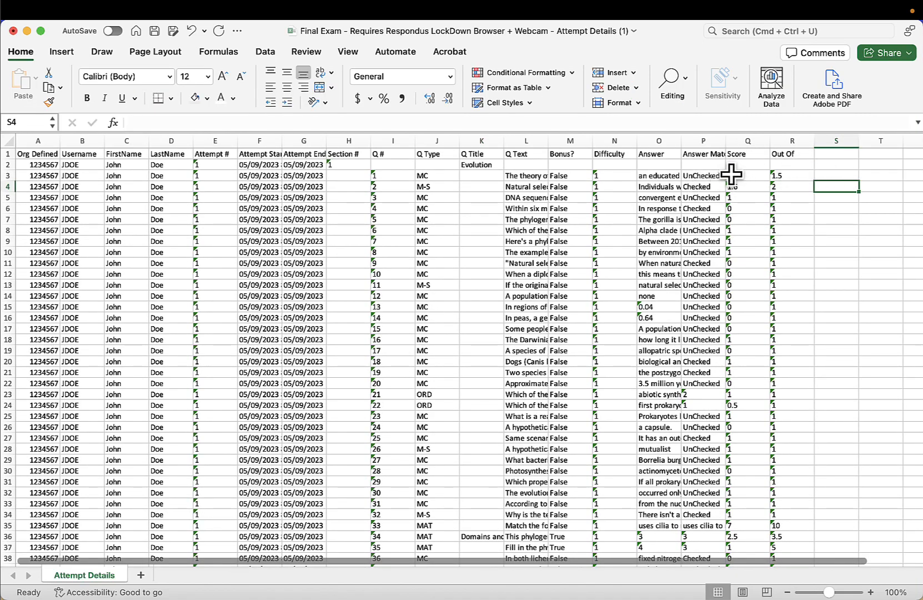
# - Inspect the error-checking options on the first score cell without changing it
pyautogui.click(736, 176)
pyautogui.click(709, 183)
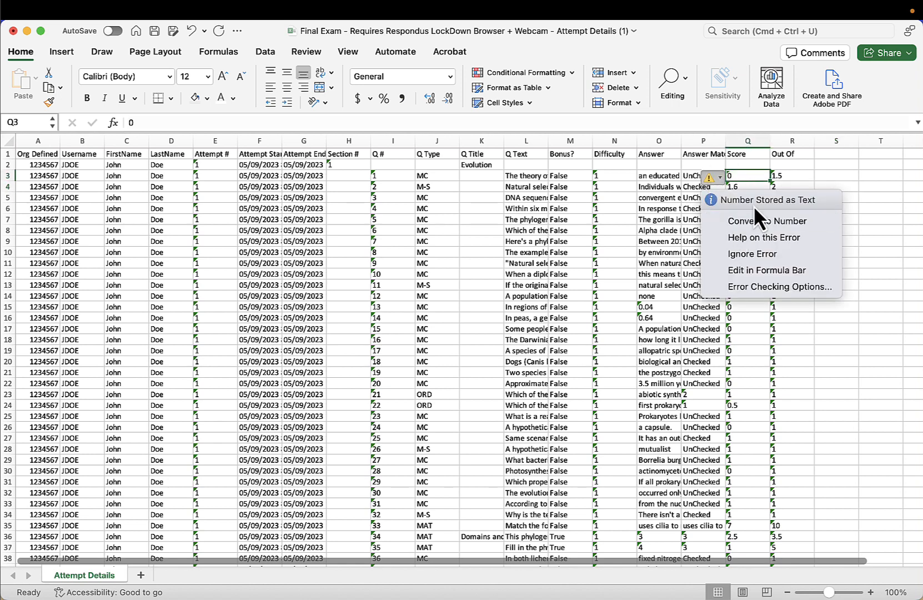
pyautogui.click(873, 197)
pyautogui.moveTo(811, 194); pyautogui.dragTo(816, 196)
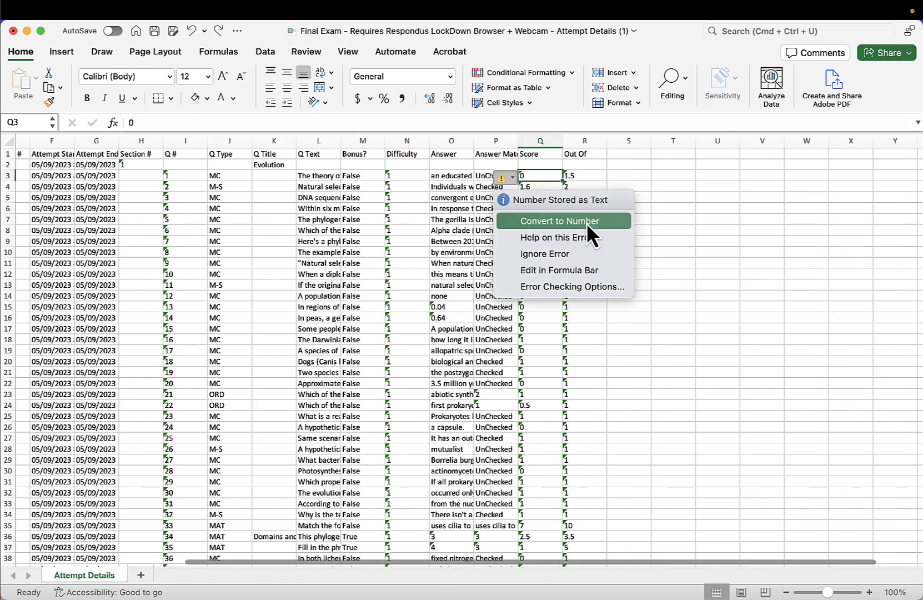
pyautogui.click(695, 214)
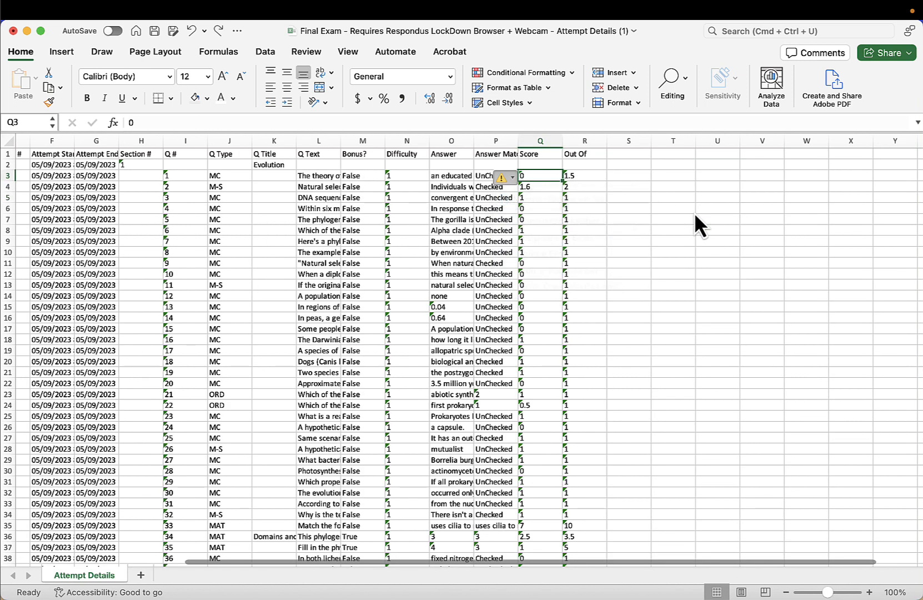
# - Try converting the selected Score cells to numbers with the error-checking Convert to Number option
pyautogui.click(528, 143)
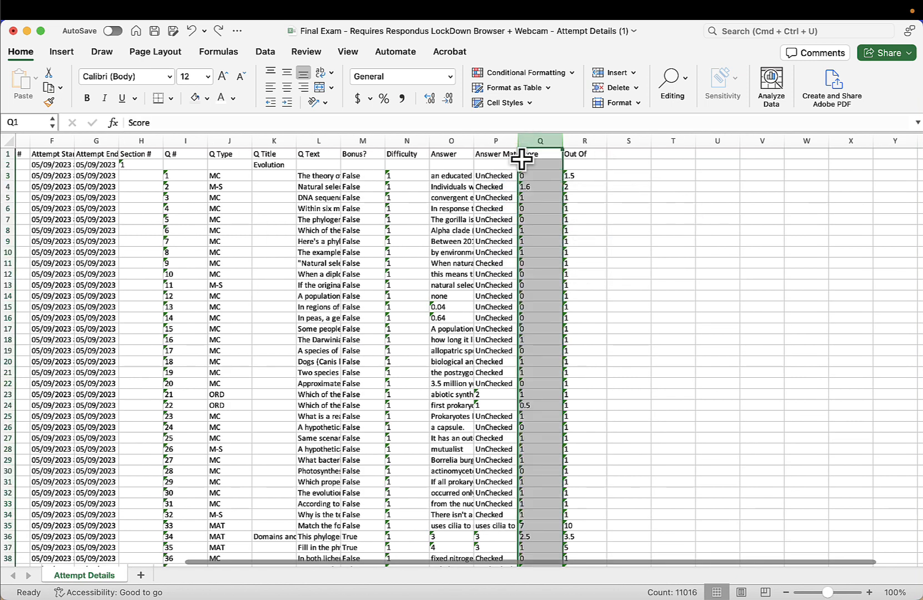
pyautogui.click(528, 175)
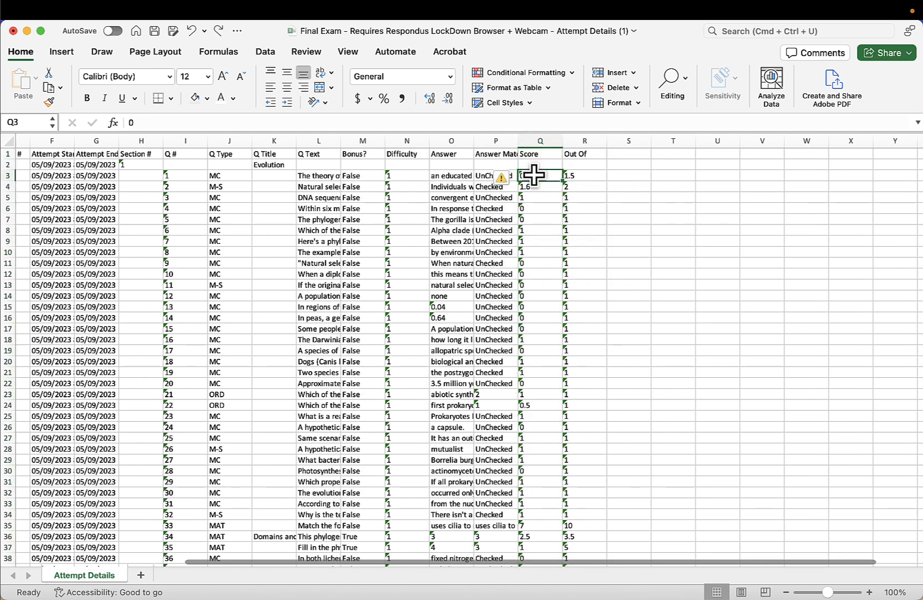
pyautogui.moveTo(532, 175); pyautogui.dragTo(591, 361)
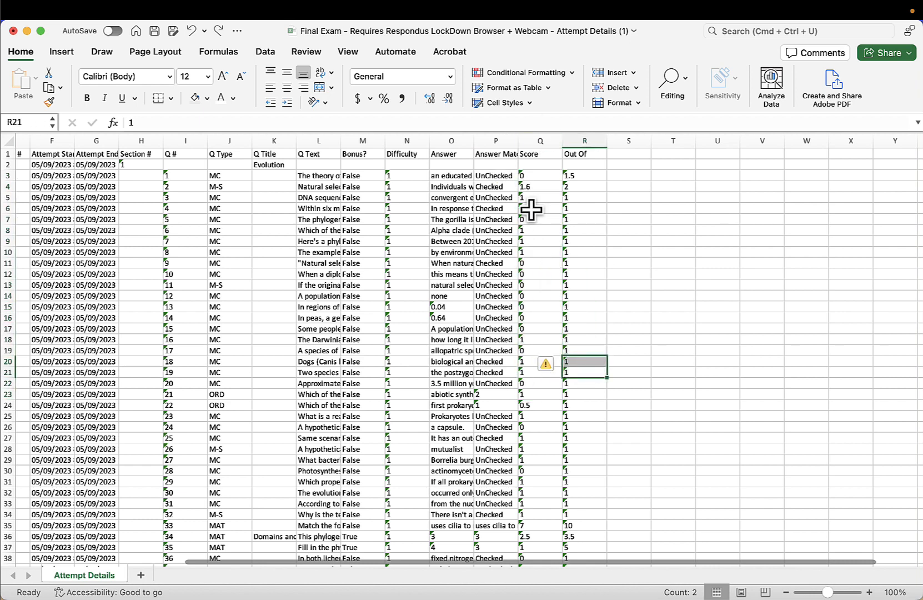
pyautogui.click(532, 143)
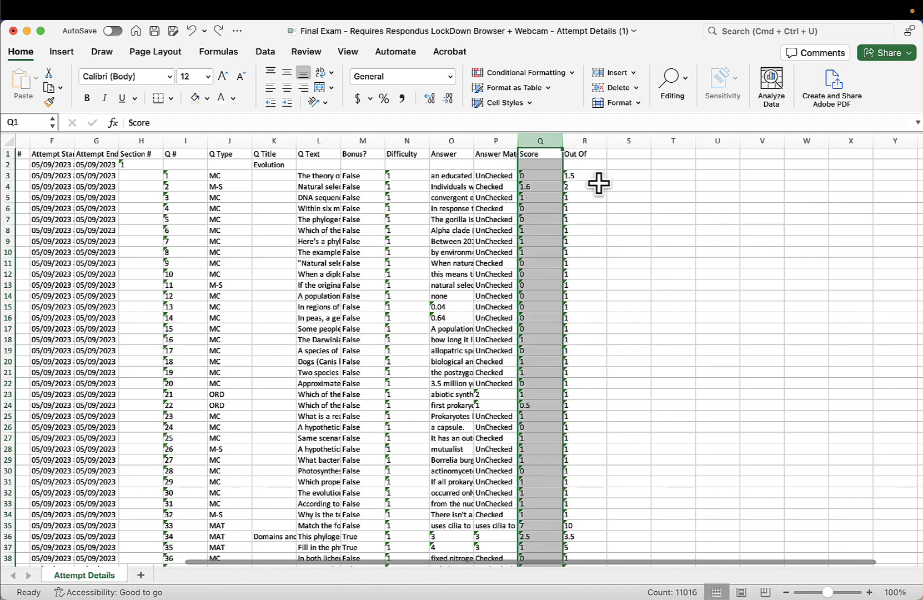
pyautogui.moveTo(532, 177); pyautogui.dragTo(550, 384)
pyautogui.click(620, 219)
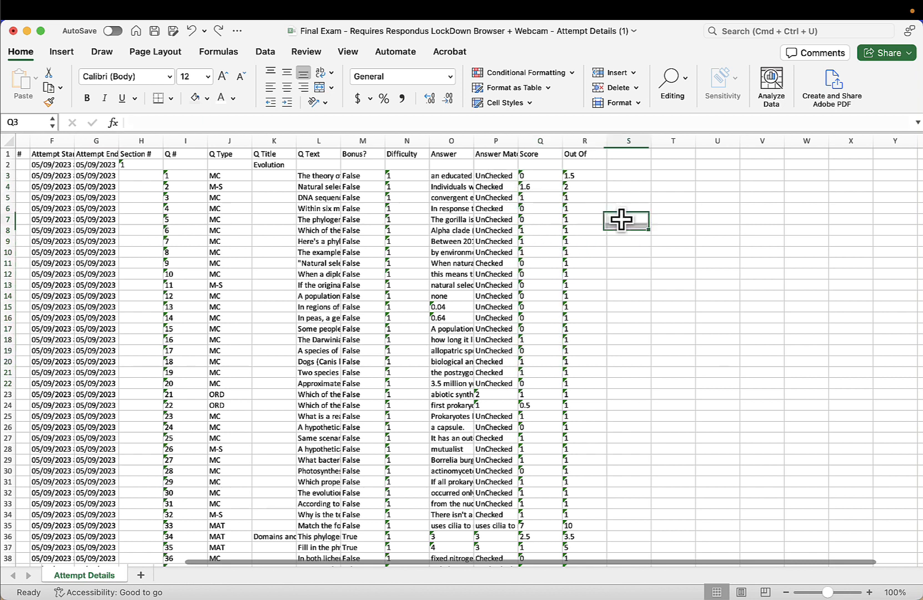
pyautogui.click(534, 175)
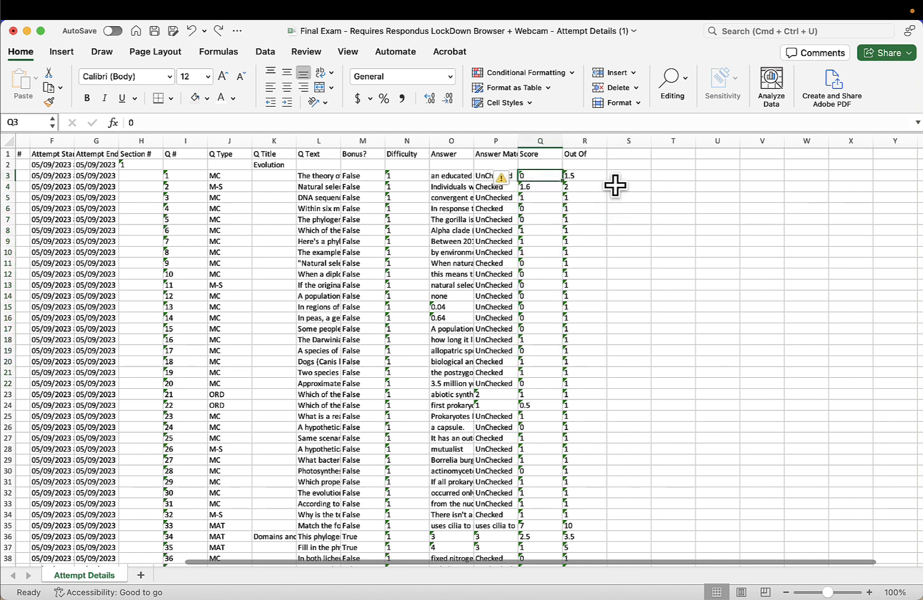
pyautogui.click(624, 206)
pyautogui.moveTo(537, 176); pyautogui.dragTo(545, 319)
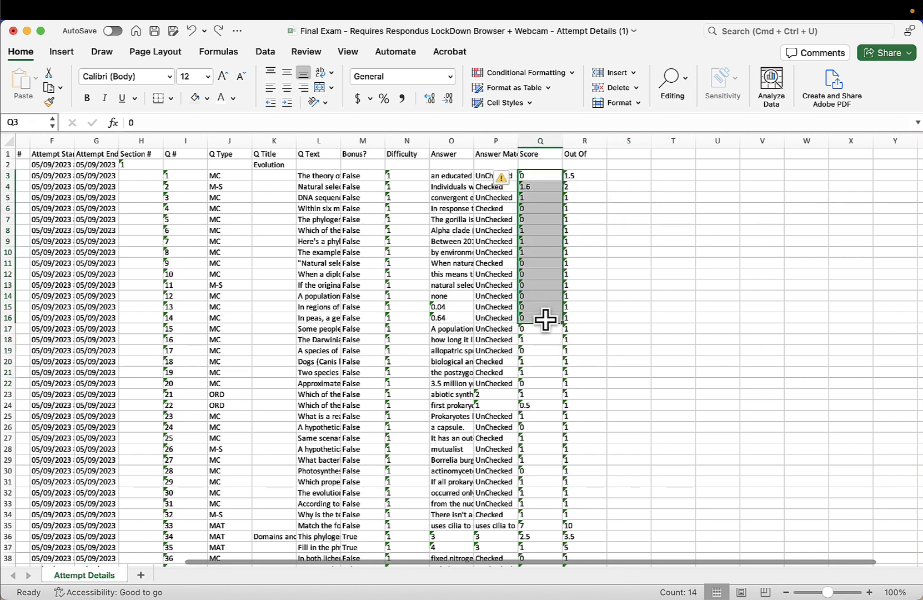
pyautogui.click(512, 176)
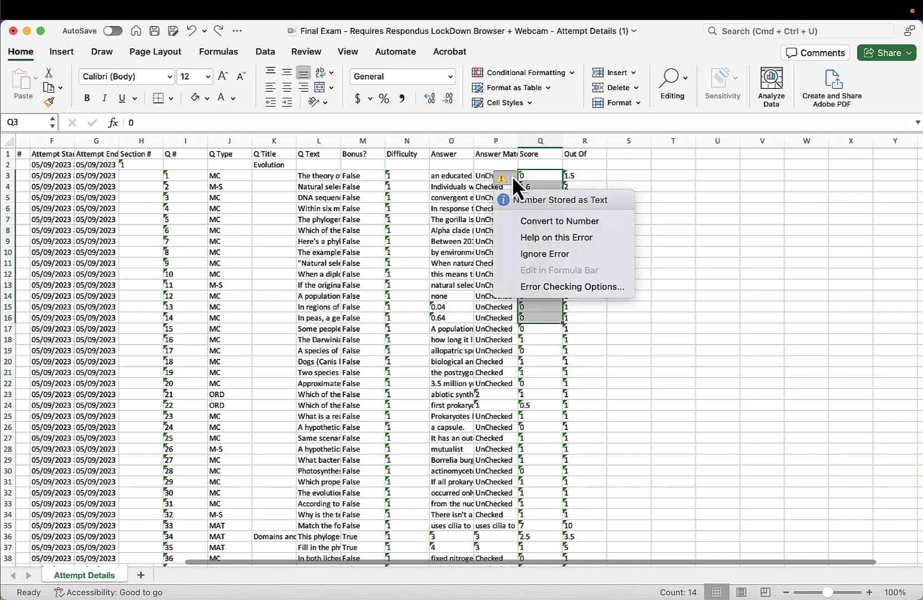
pyautogui.click(579, 222)
pyautogui.click(595, 164)
pyautogui.moveTo(533, 139); pyautogui.dragTo(581, 140)
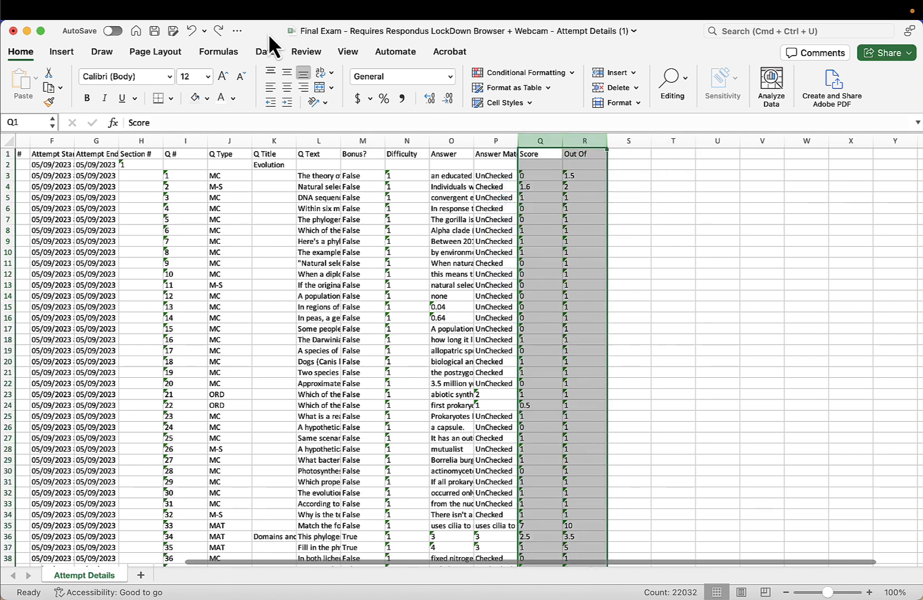
pyautogui.click(258, 53)
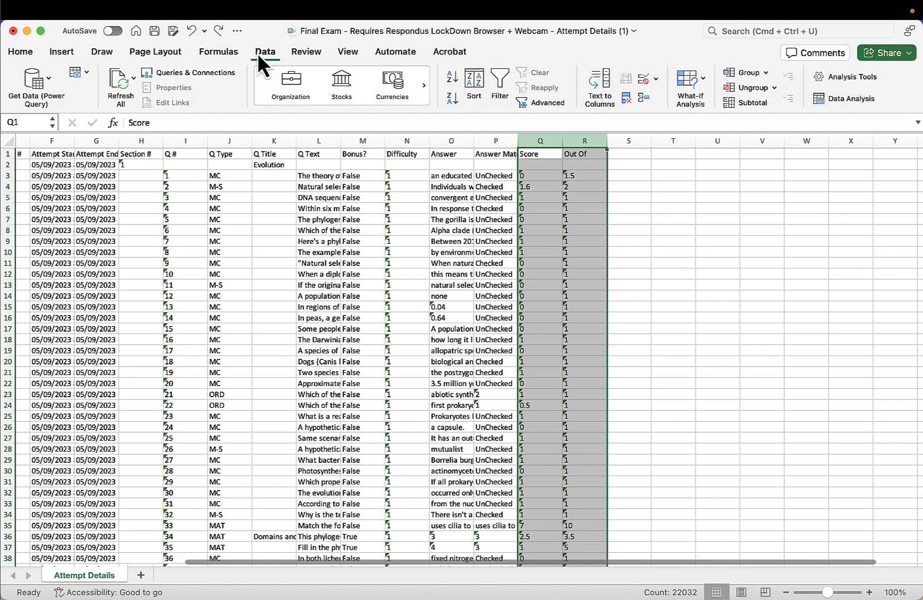
pyautogui.click(600, 87)
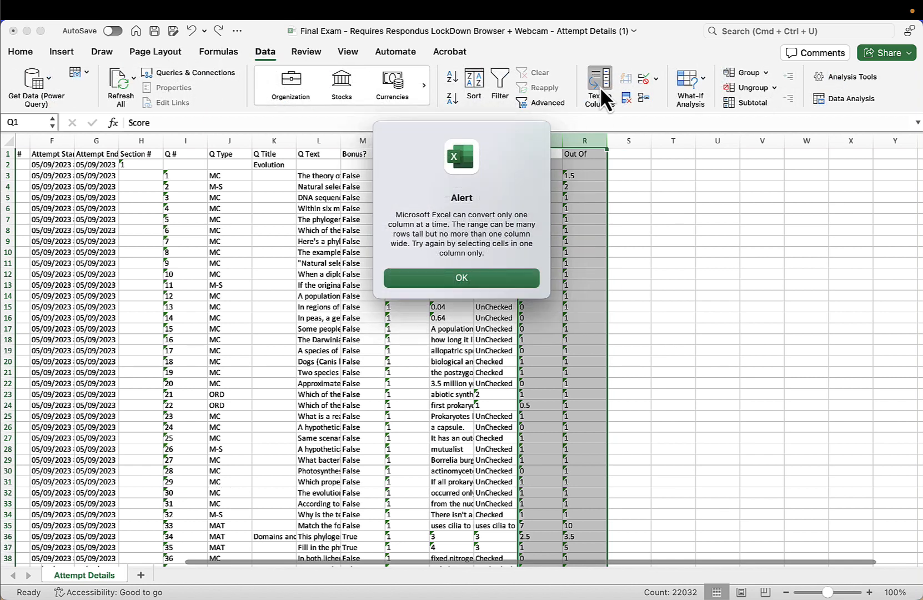
pyautogui.click(462, 277)
pyautogui.click(701, 252)
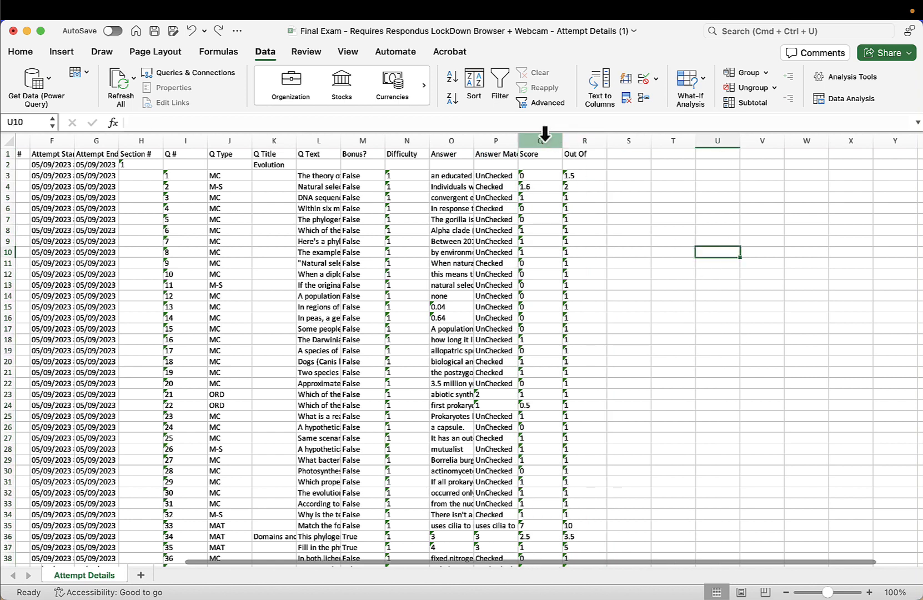
# - Convert the Score column to numbers by running Text to Columns on it with the default settings
pyautogui.click(542, 141)
pyautogui.click(601, 84)
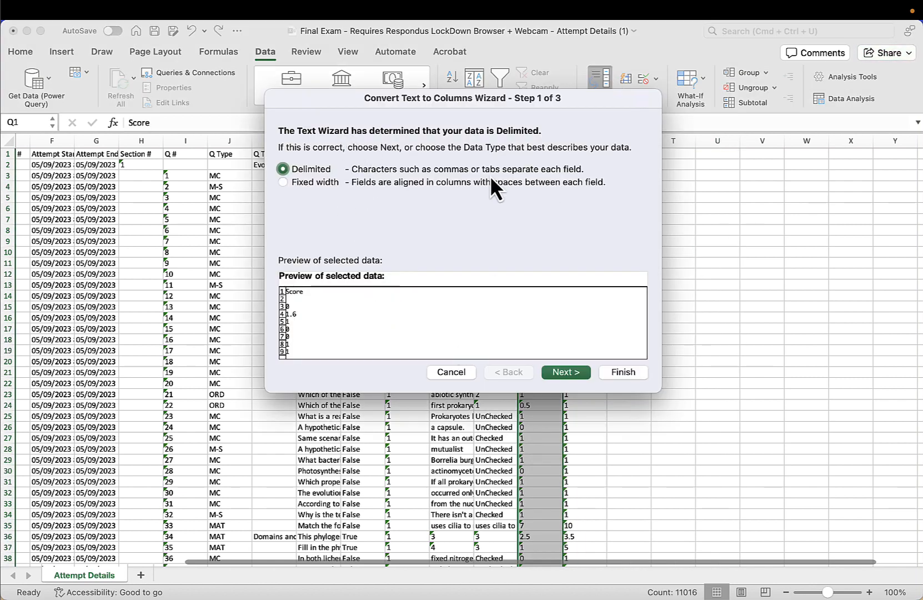
pyautogui.click(565, 372)
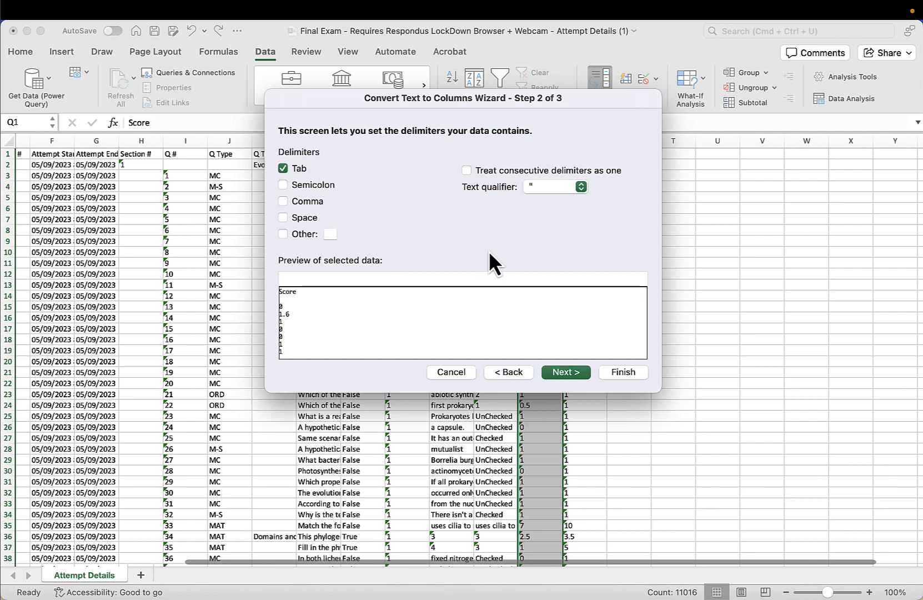
pyautogui.click(565, 373)
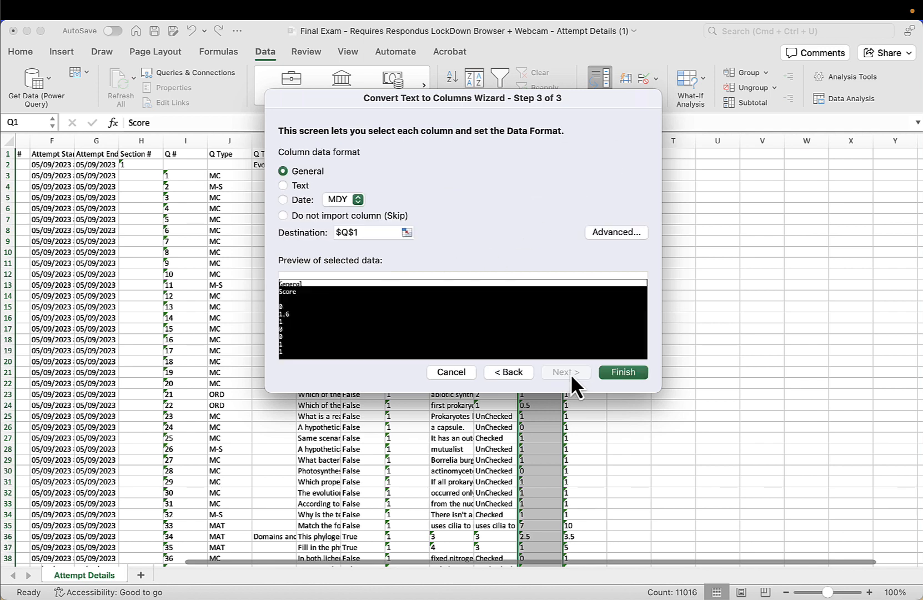
pyautogui.click(618, 372)
pyautogui.click(628, 296)
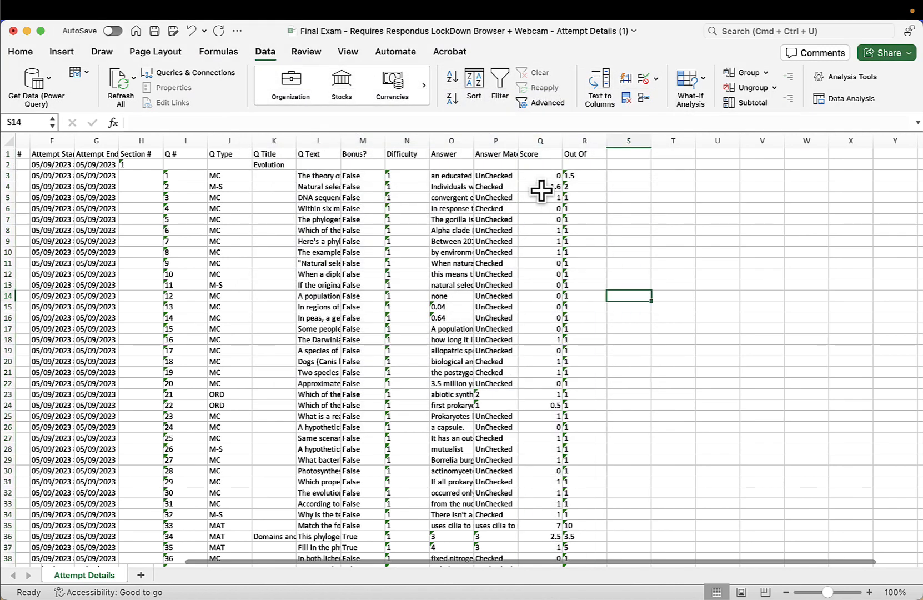
# - Inspect the converted Score cells and the Out Of cells beside them
pyautogui.click(541, 190)
pyautogui.click(540, 176)
pyautogui.click(45, 50)
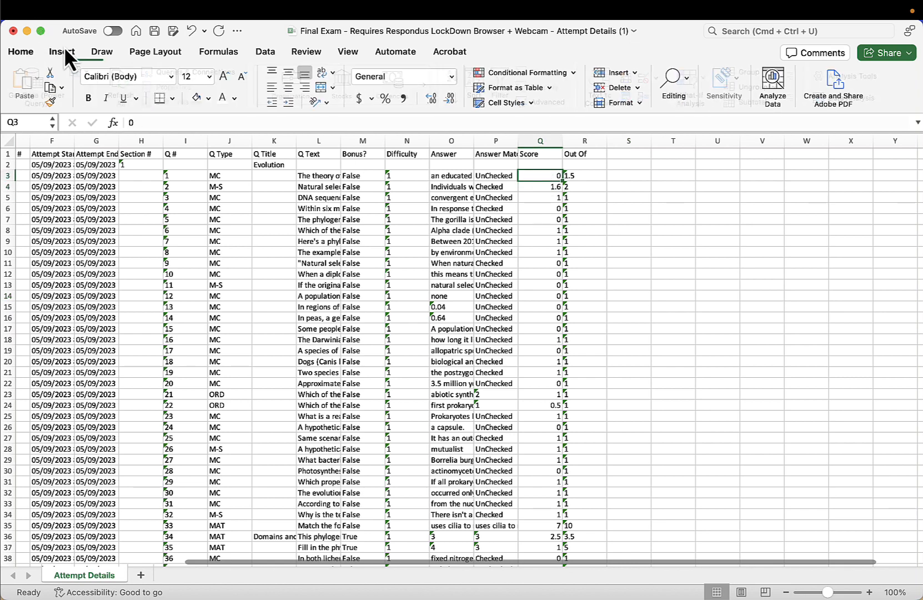
pyautogui.click(65, 50)
pyautogui.click(26, 49)
pyautogui.click(595, 200)
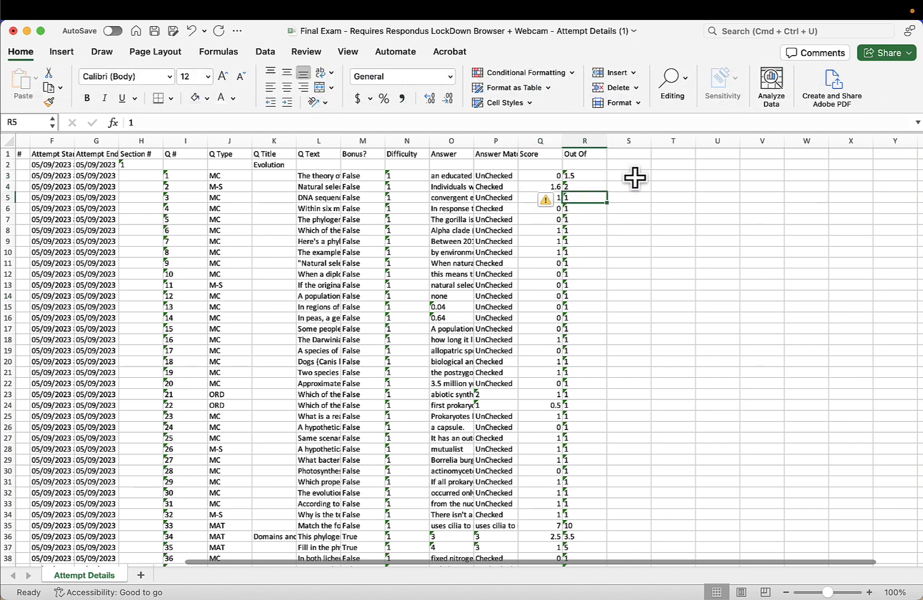
# - Test a SUM formula over the first two score cells in a spare cell, then delete it
pyautogui.click(591, 142)
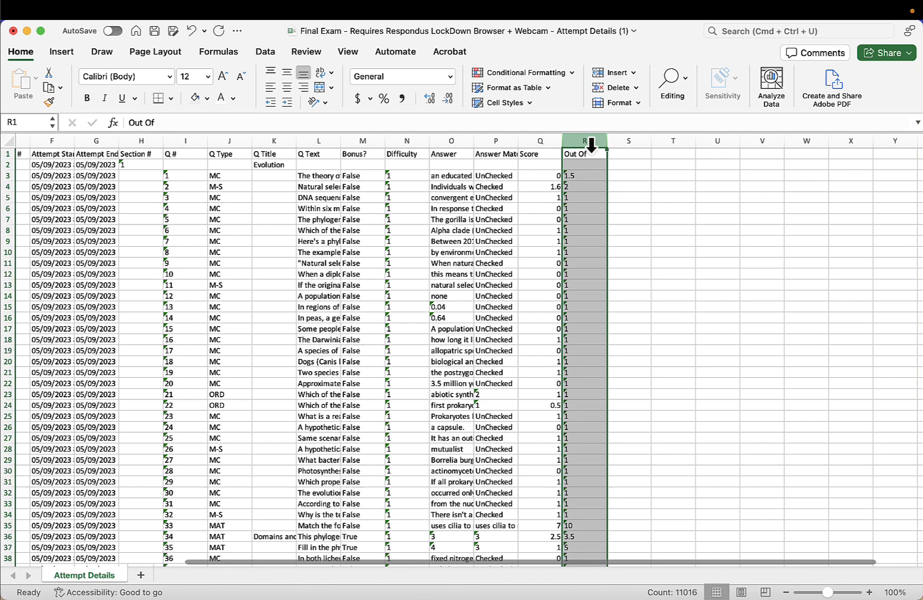
pyautogui.click(627, 176)
pyautogui.write('=sum(')
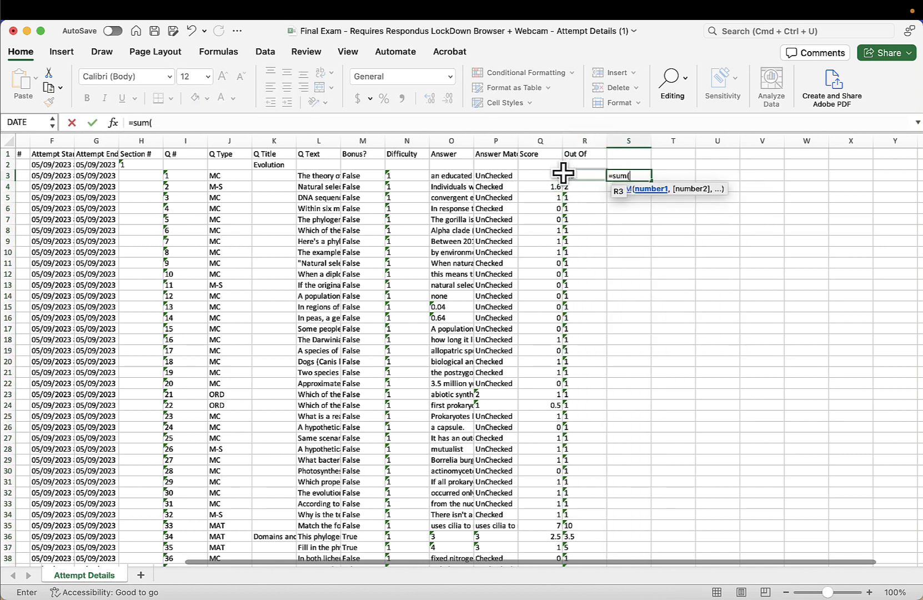
pyautogui.moveTo(555, 176); pyautogui.dragTo(548, 187)
pyautogui.write(')')
pyautogui.press('Return')
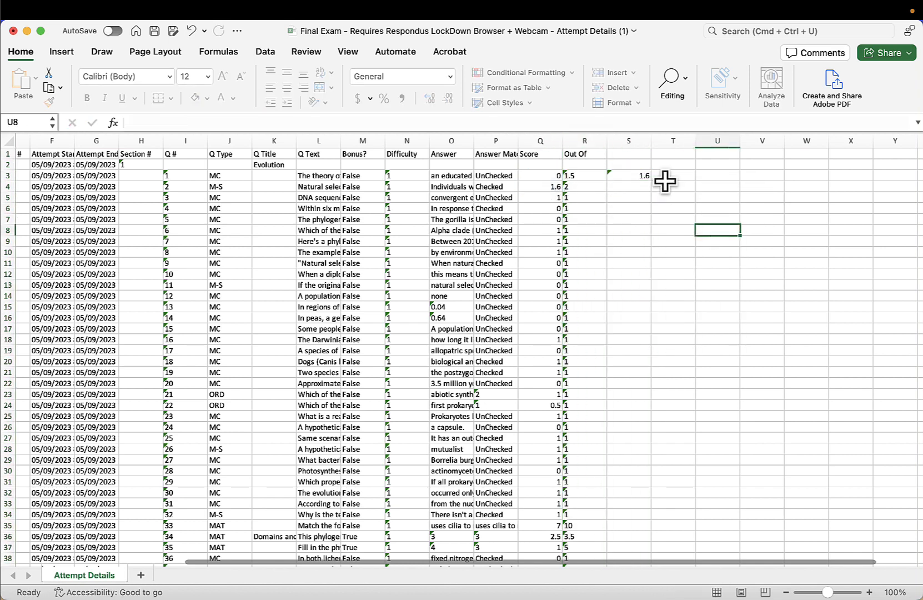
pyautogui.click(633, 176)
pyautogui.press('Delete')
# - Convert the Out Of column to numbers by running Text to Columns on it with the default settings
pyautogui.click(589, 140)
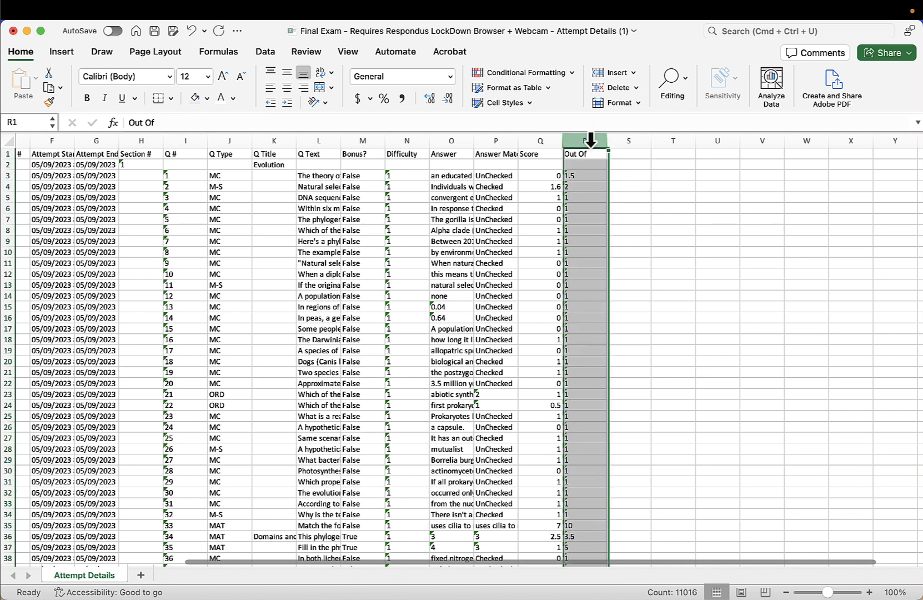
pyautogui.click(265, 52)
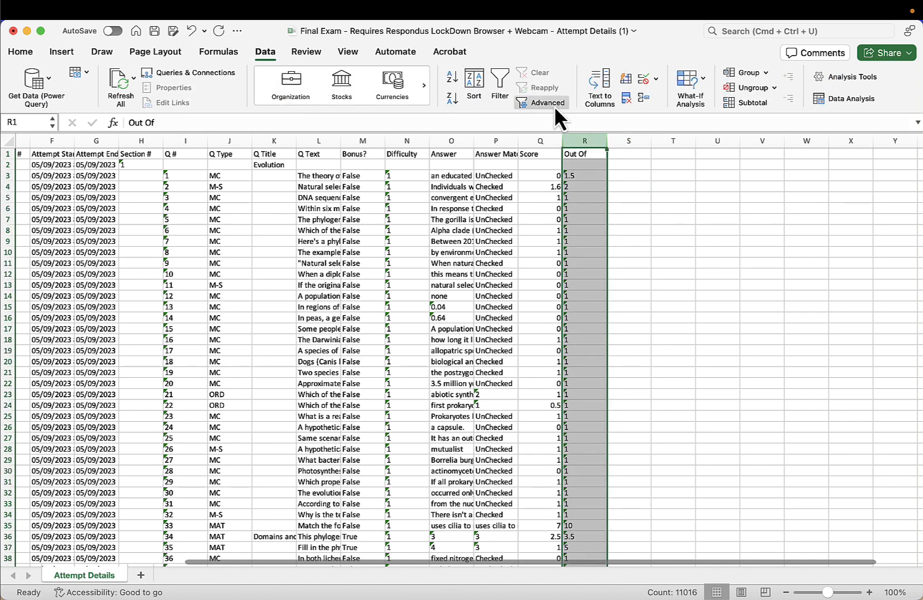
pyautogui.click(597, 86)
pyautogui.click(567, 373)
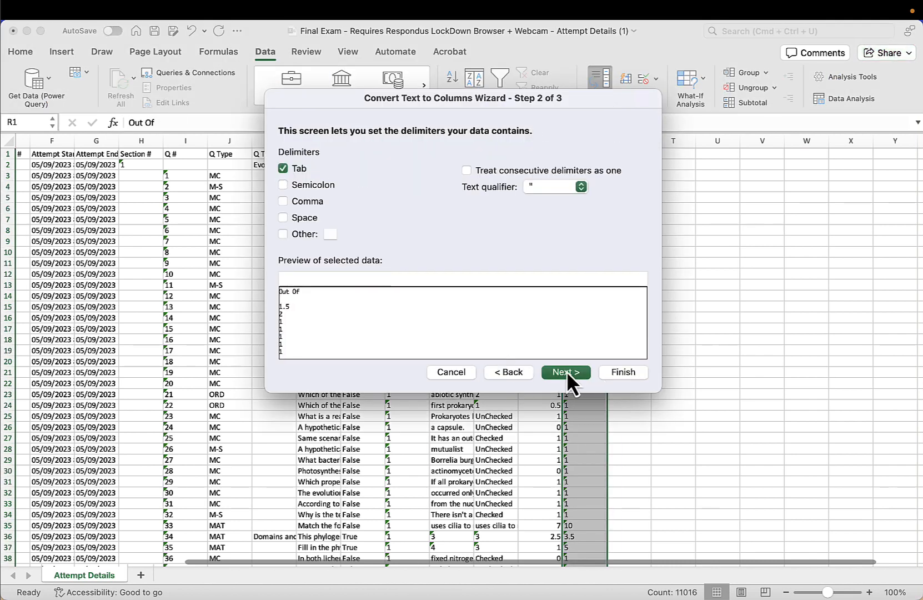
pyautogui.click(571, 374)
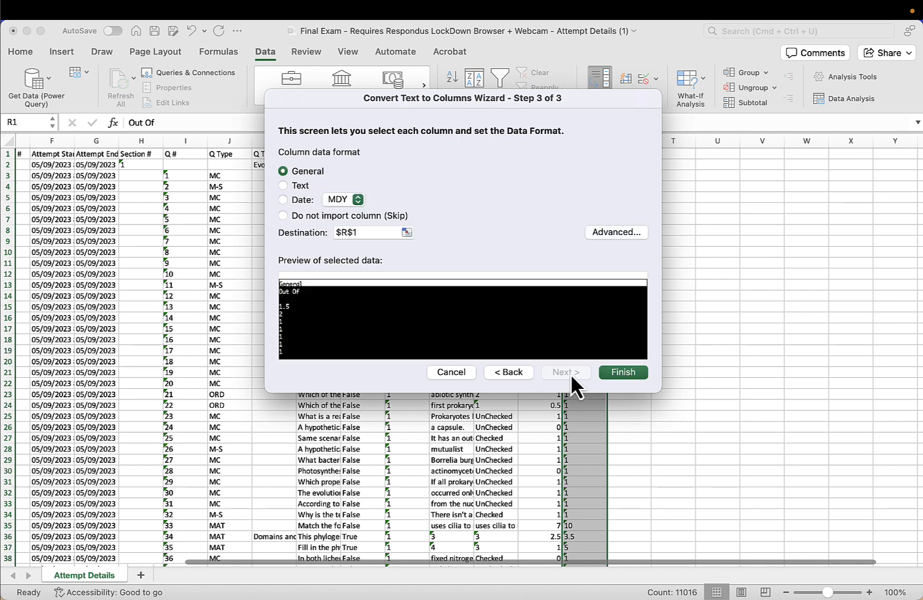
pyautogui.click(624, 374)
pyautogui.click(720, 351)
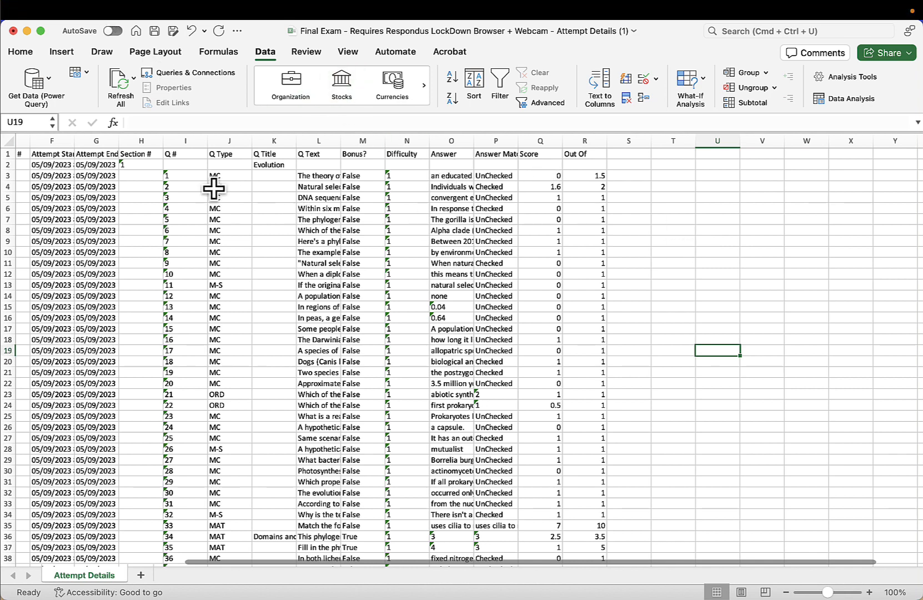
# - Insert a PivotTable from the range A1:R249 onto the existing worksheet at cell T4
pyautogui.click(547, 175)
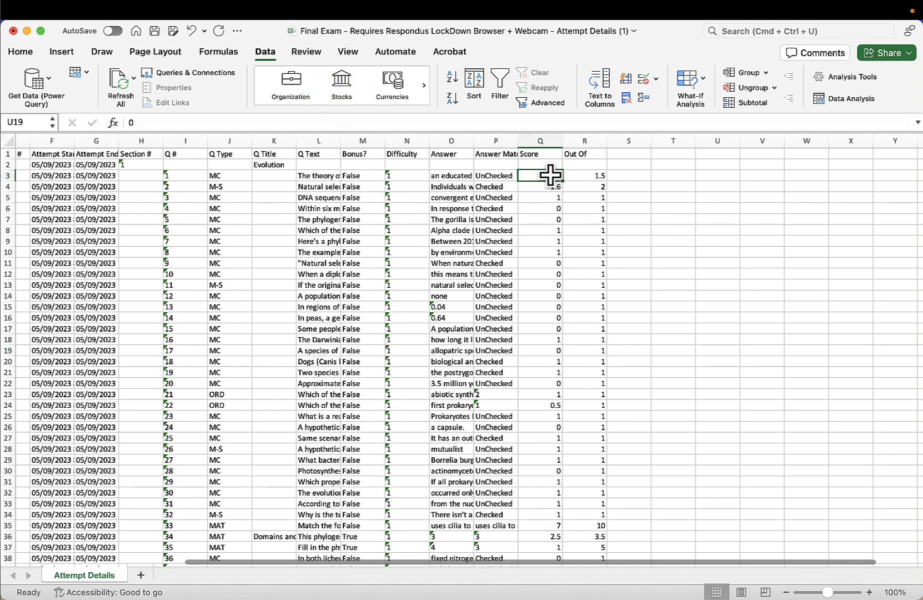
pyautogui.click(628, 186)
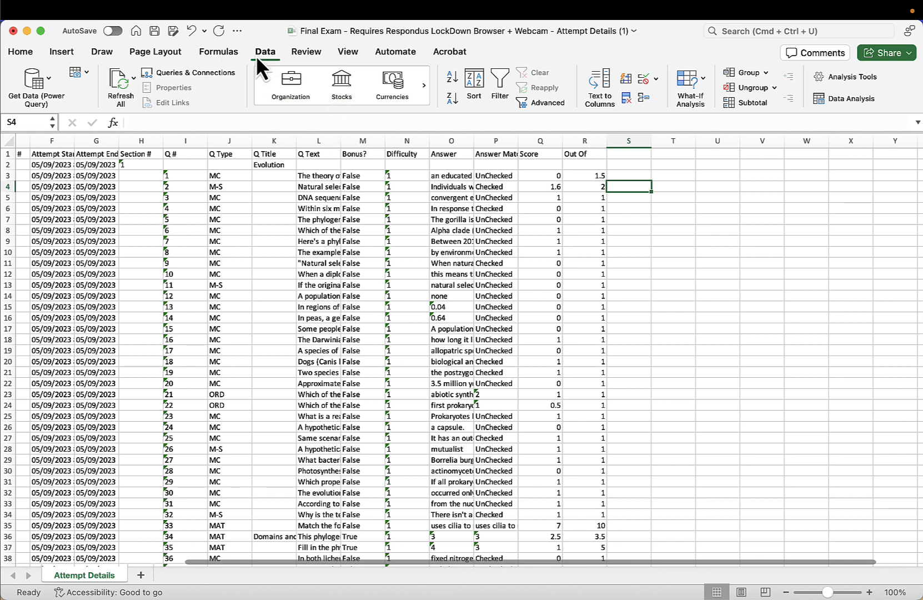
pyautogui.click(61, 51)
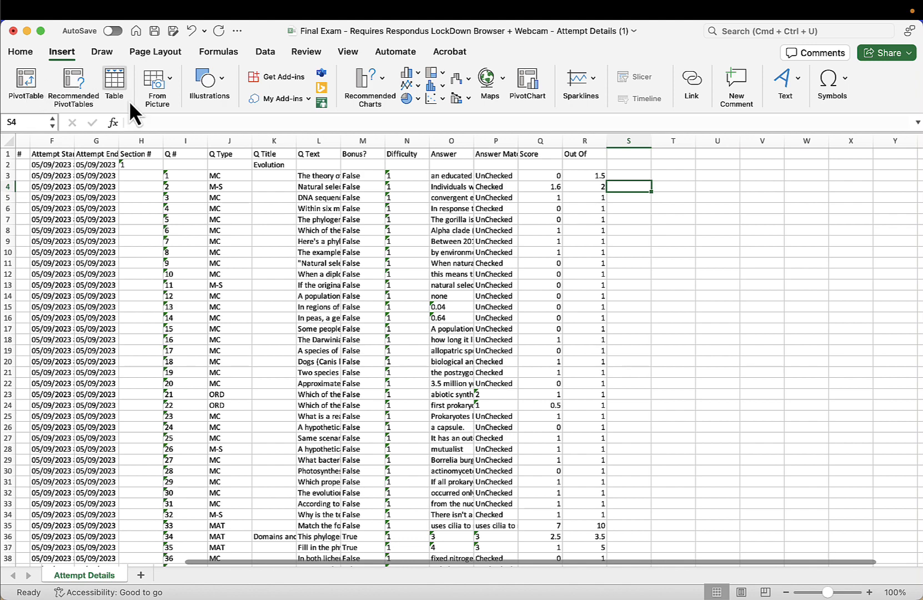
pyautogui.click(29, 82)
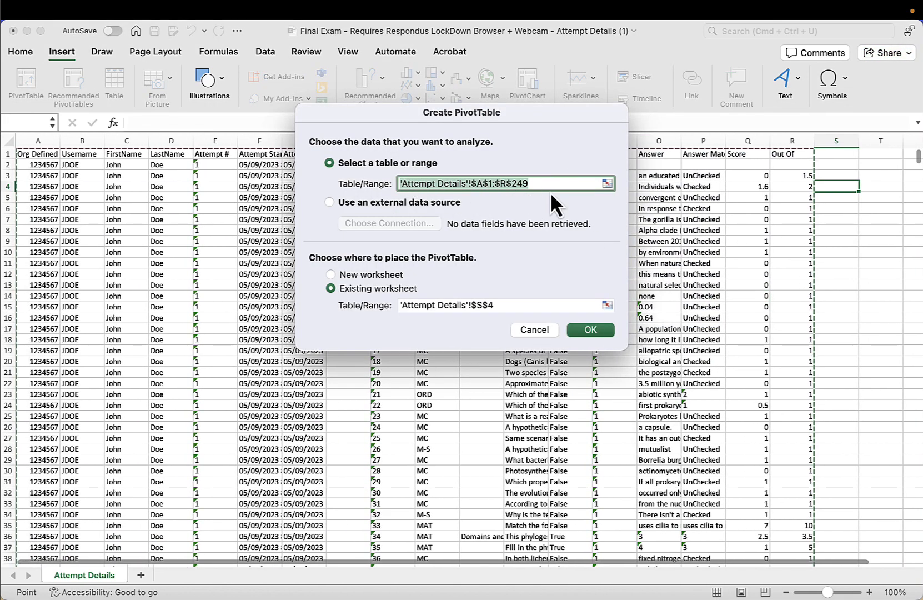
pyautogui.click(505, 305)
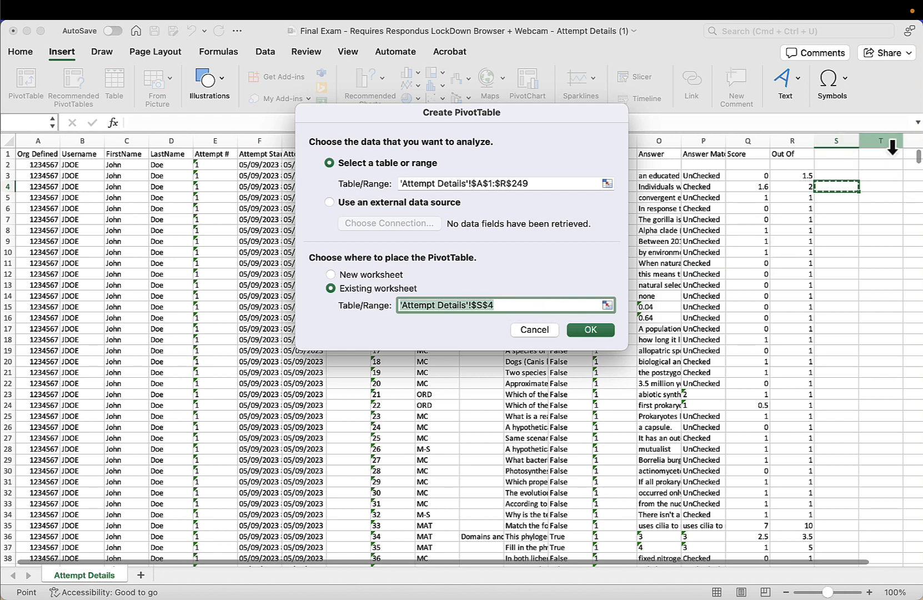
pyautogui.click(480, 306)
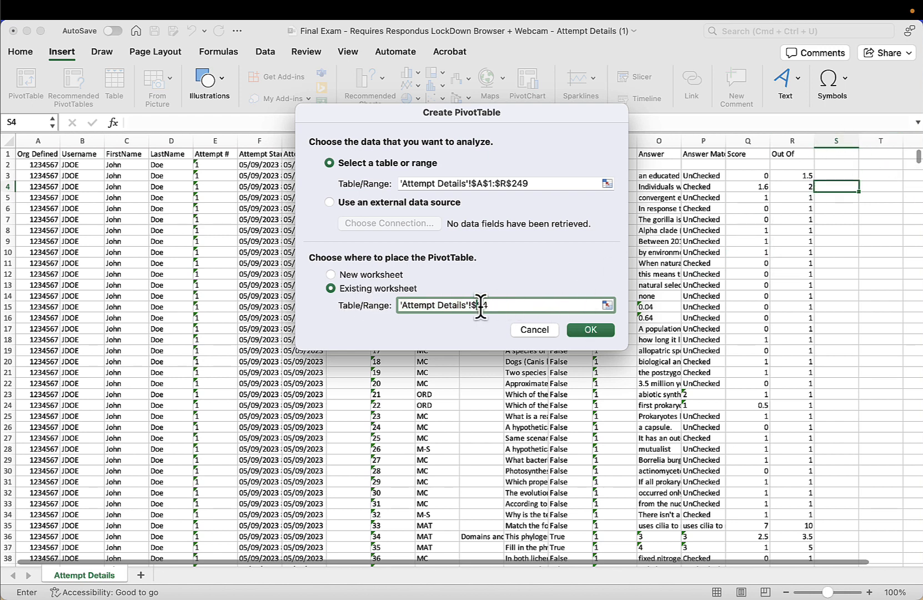
pyautogui.write('T')
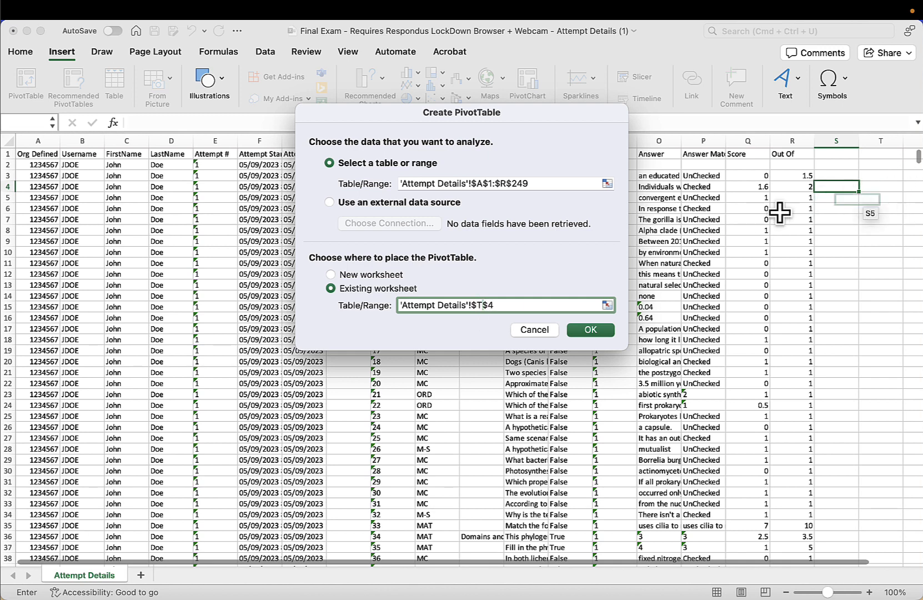
pyautogui.click(587, 329)
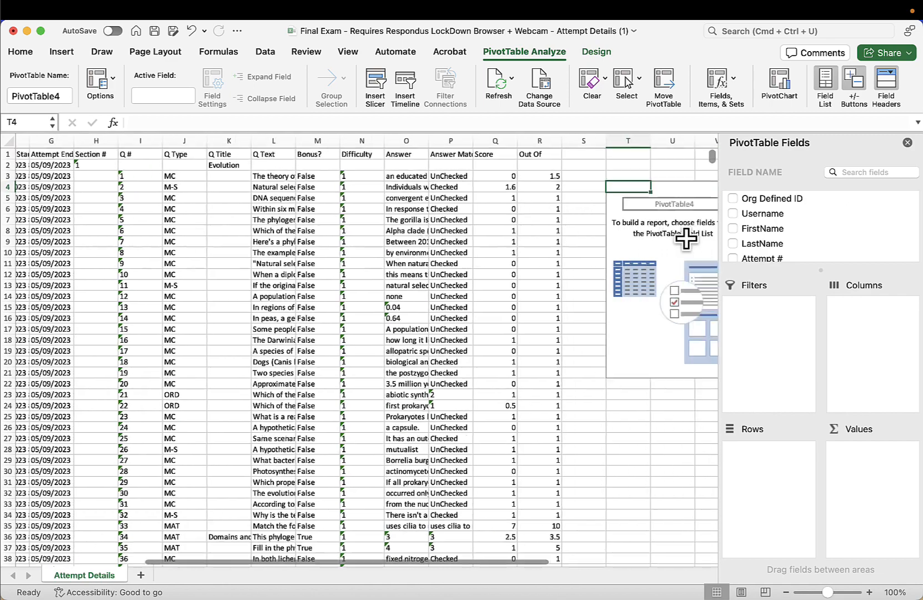
pyautogui.hscroll(4, 688, 236)
pyautogui.hscroll(4, 675, 208)
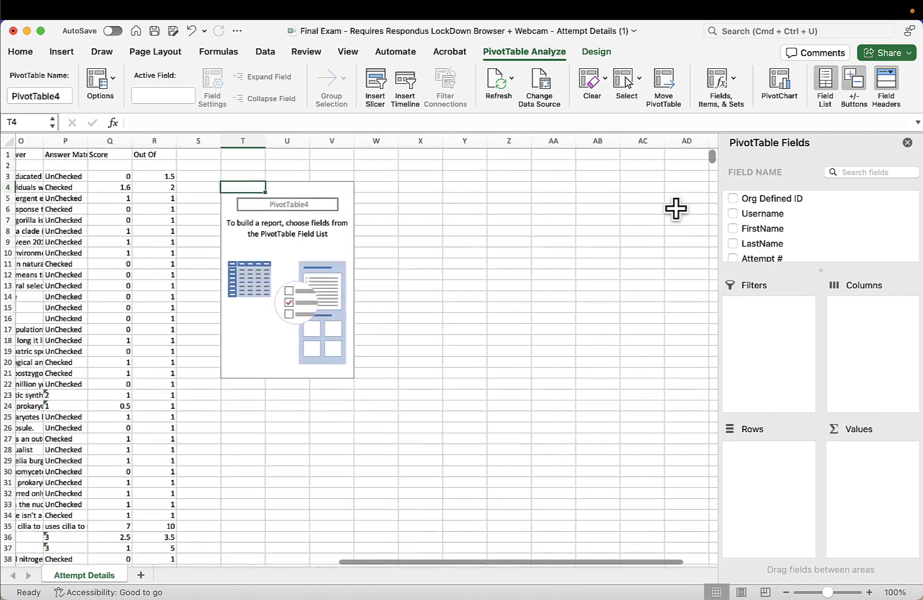
# - Add the Username field to the PivotTable's rows
pyautogui.hscroll(-1, 675, 209)
pyautogui.hscroll(-3, 561, 233)
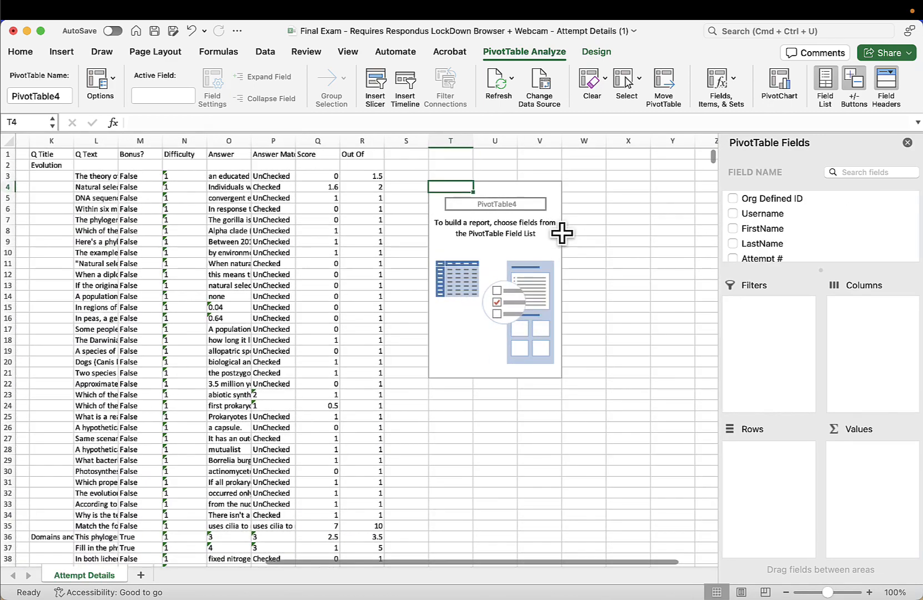
pyautogui.hscroll(-1, 561, 233)
pyautogui.hscroll(5, 560, 232)
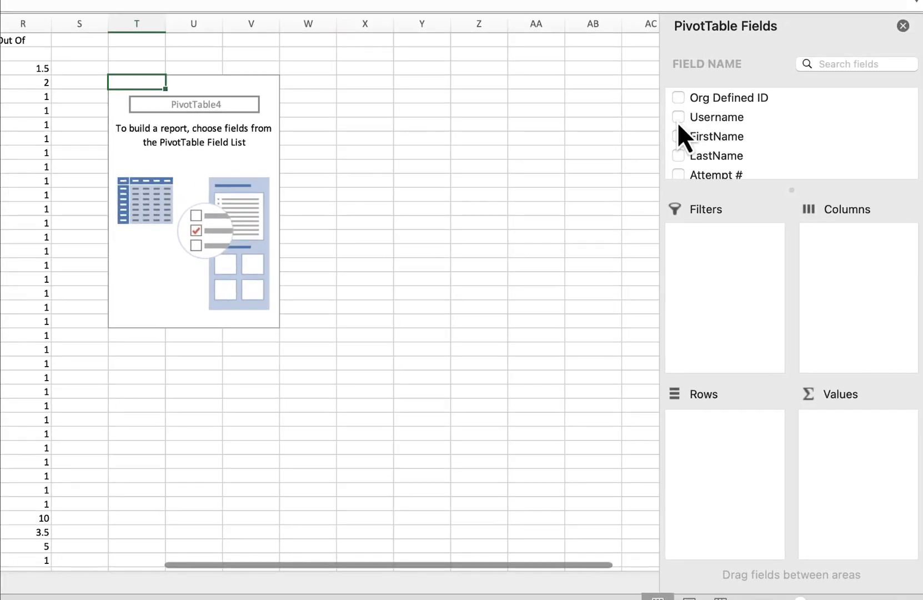
pyautogui.click(679, 118)
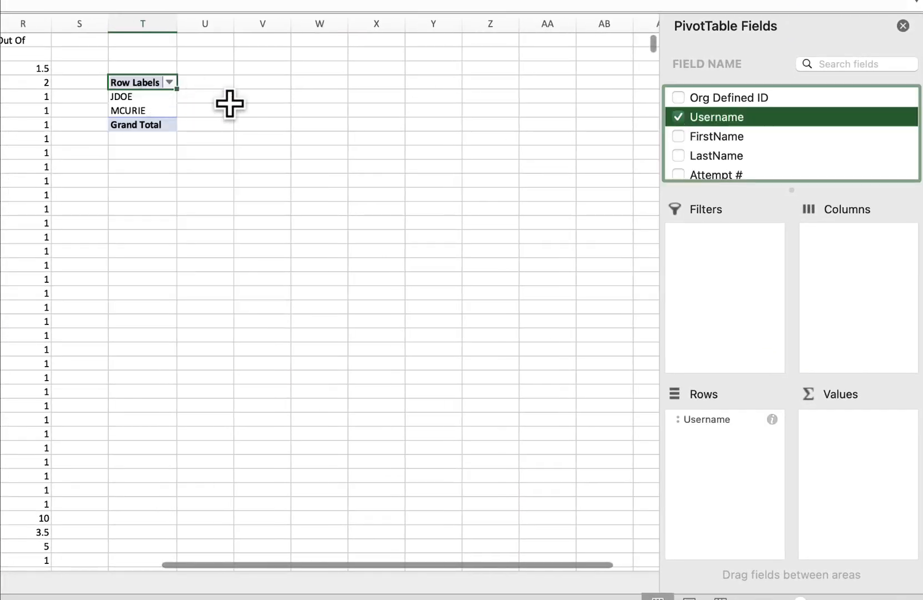
# - Add the Q # field to the PivotTable and move it into the report filter area
pyautogui.scroll(-3, 719, 147)
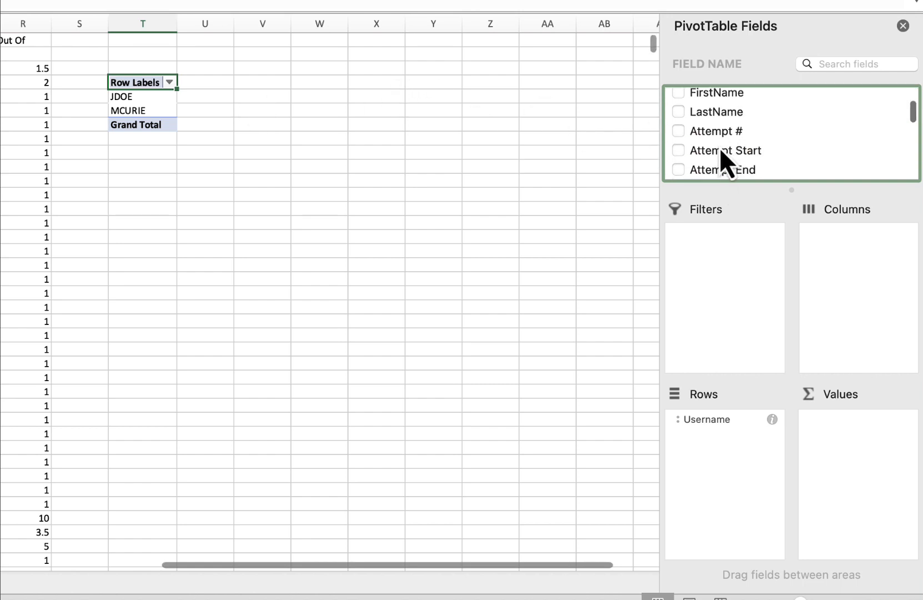
pyautogui.scroll(-2, 714, 124)
pyautogui.click(679, 131)
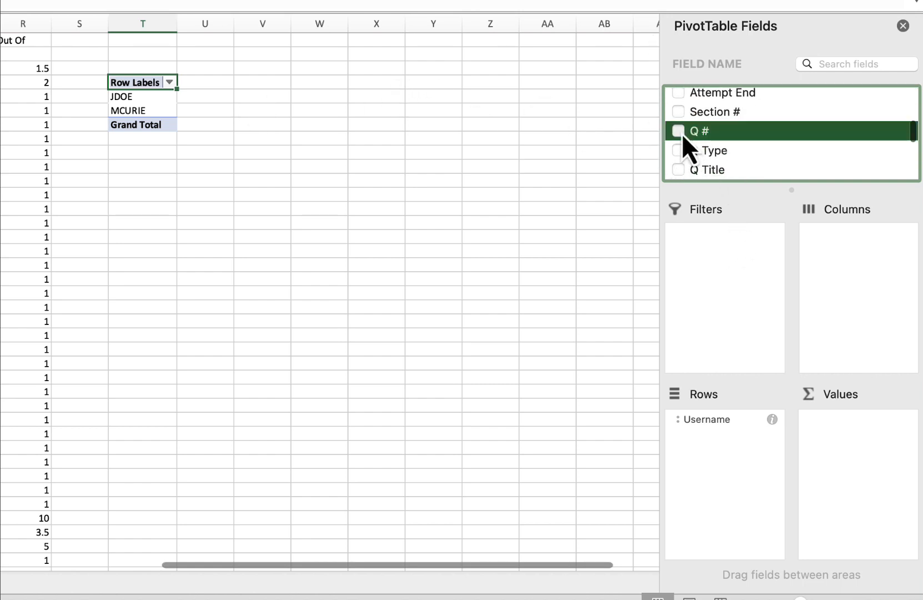
pyautogui.click(861, 424)
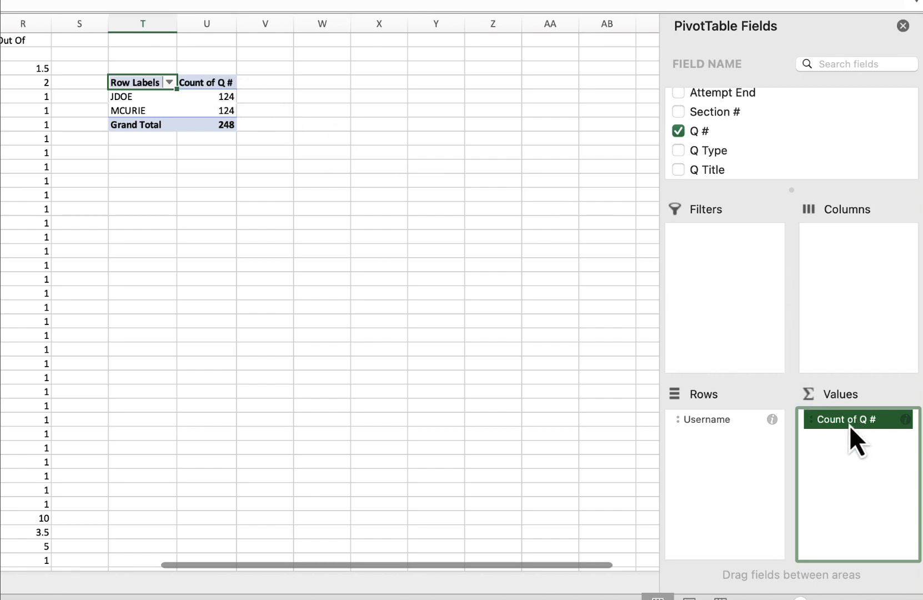
pyautogui.moveTo(849, 425); pyautogui.dragTo(713, 260)
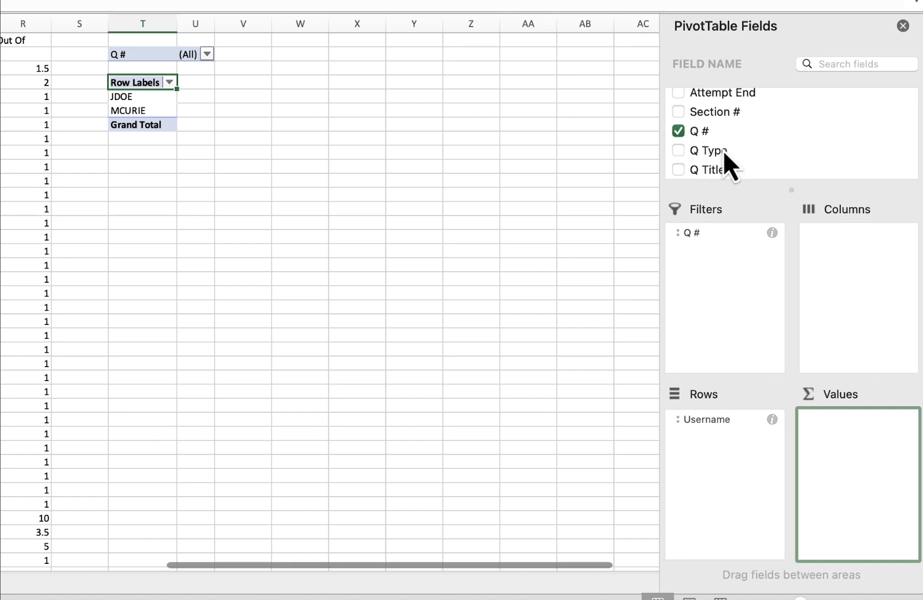
# - Add the Score and Out Of fields to the PivotTable's values
pyautogui.scroll(-5, 726, 154)
pyautogui.scroll(-3, 744, 162)
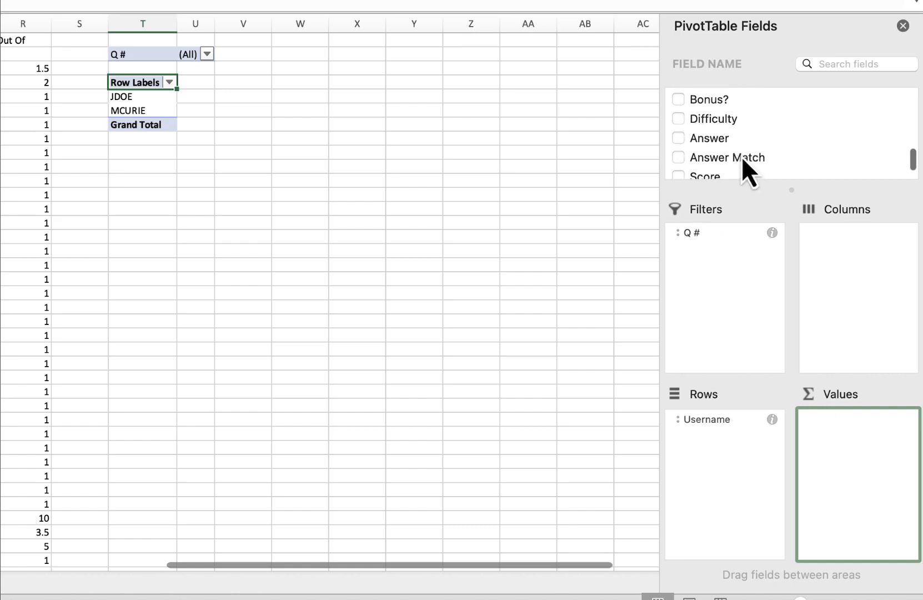
pyautogui.click(683, 153)
pyautogui.click(678, 169)
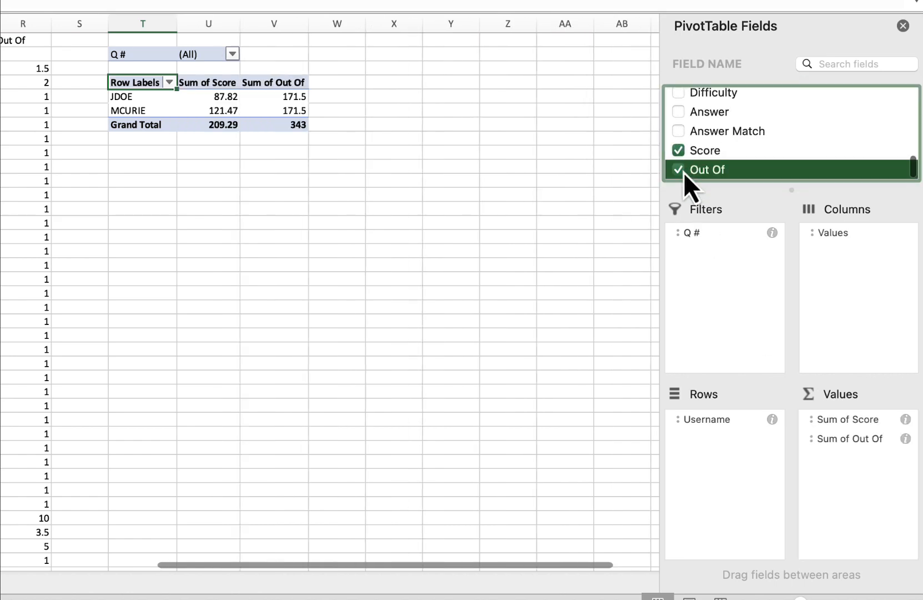
# - Open the value field settings for Sum of Score and confirm the Sum summary
pyautogui.click(789, 143)
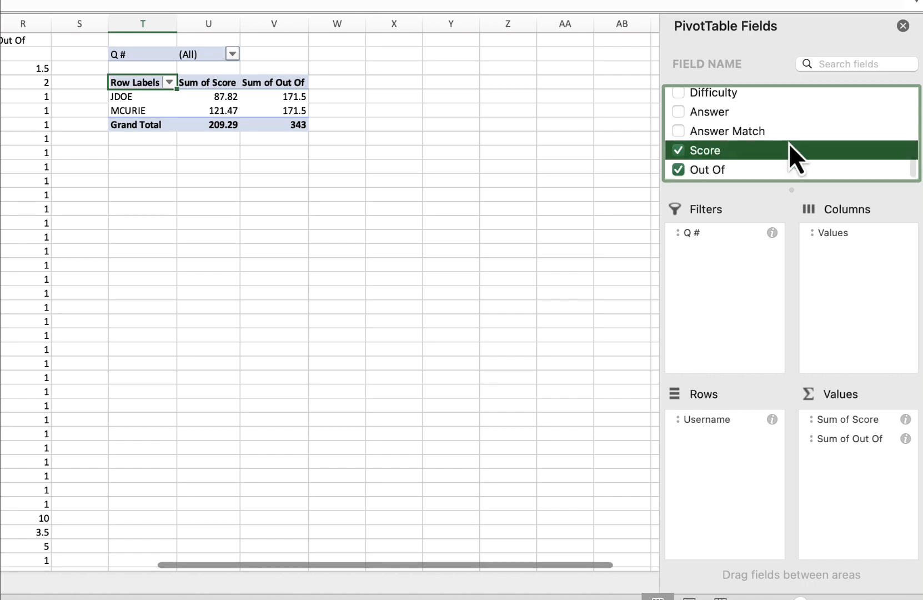
pyautogui.click(220, 84)
pyautogui.click(818, 419)
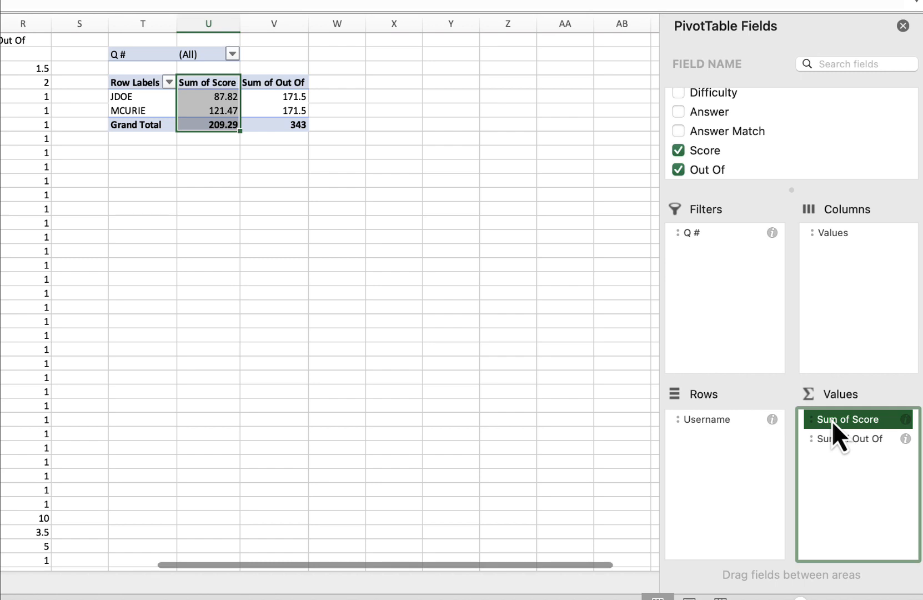
pyautogui.click(832, 420)
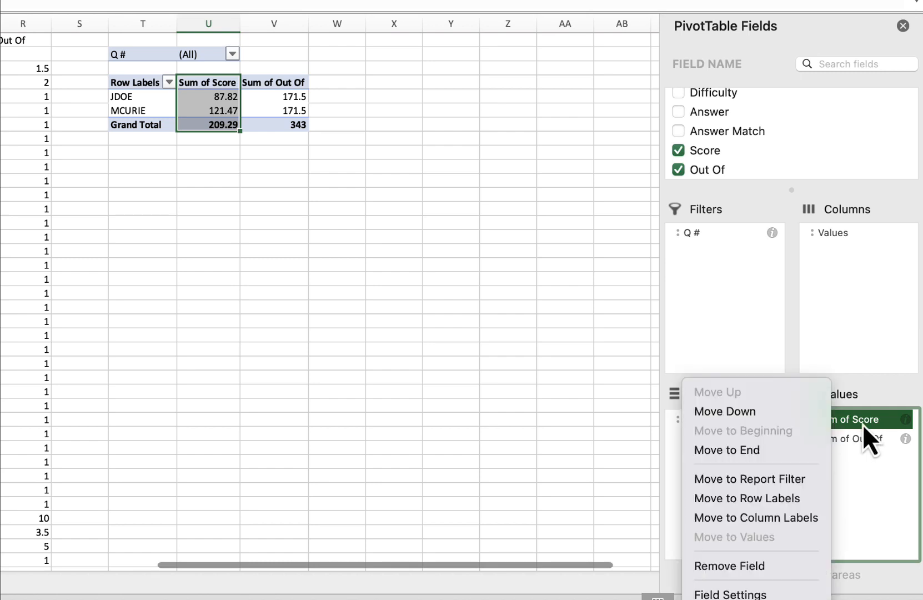
pyautogui.click(862, 424)
pyautogui.click(828, 422)
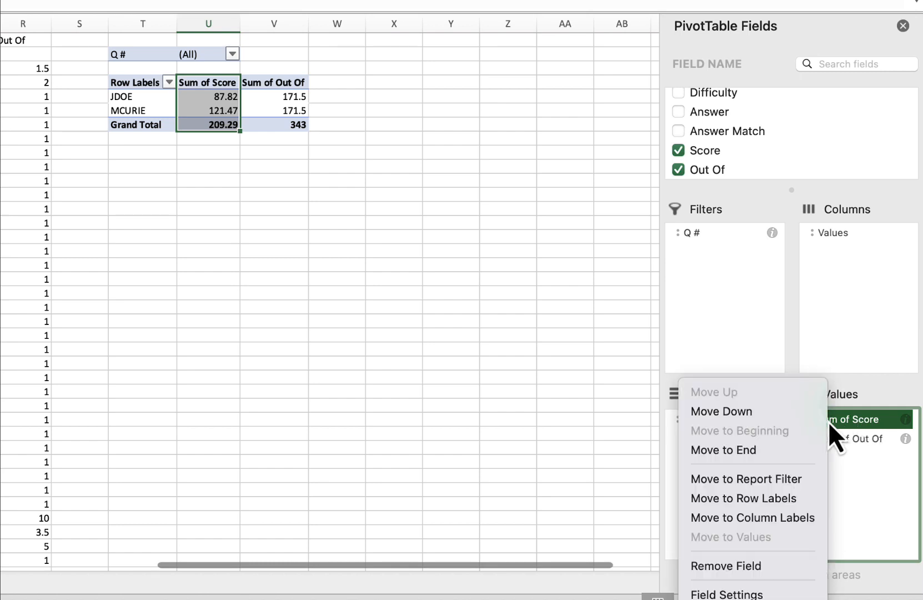
pyautogui.click(733, 595)
pyautogui.click(266, 106)
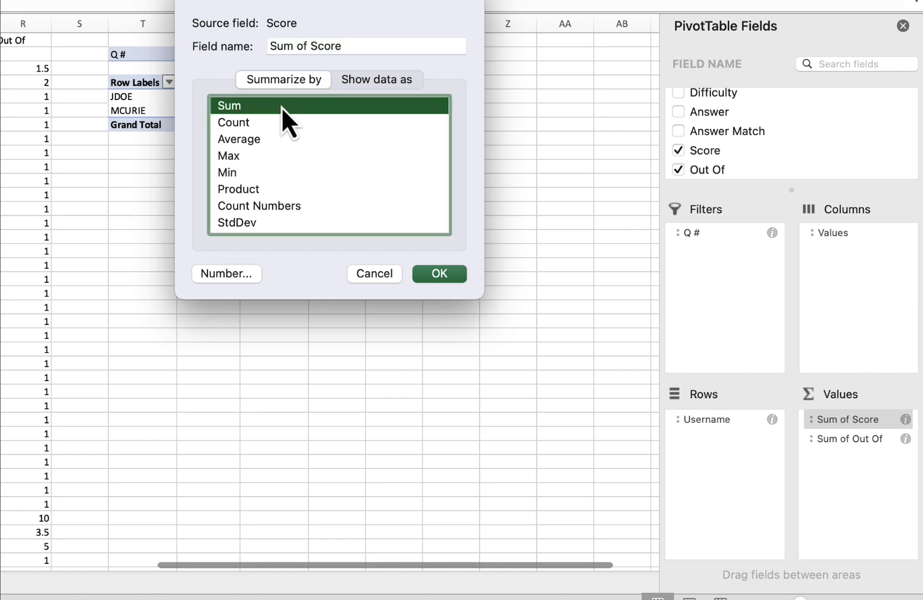
pyautogui.click(437, 274)
# - Change the Score value field to summarise by Count
pyautogui.click(848, 420)
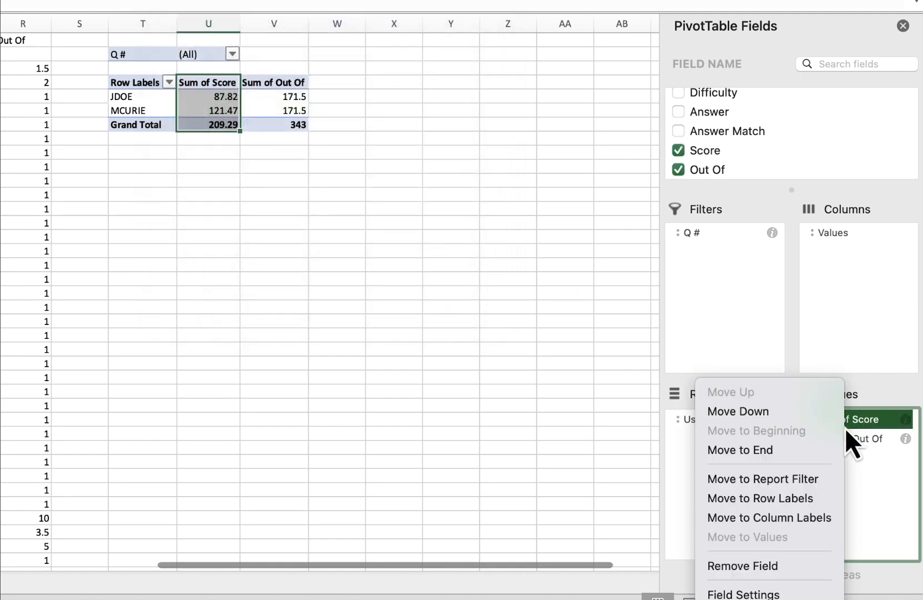
pyautogui.click(778, 595)
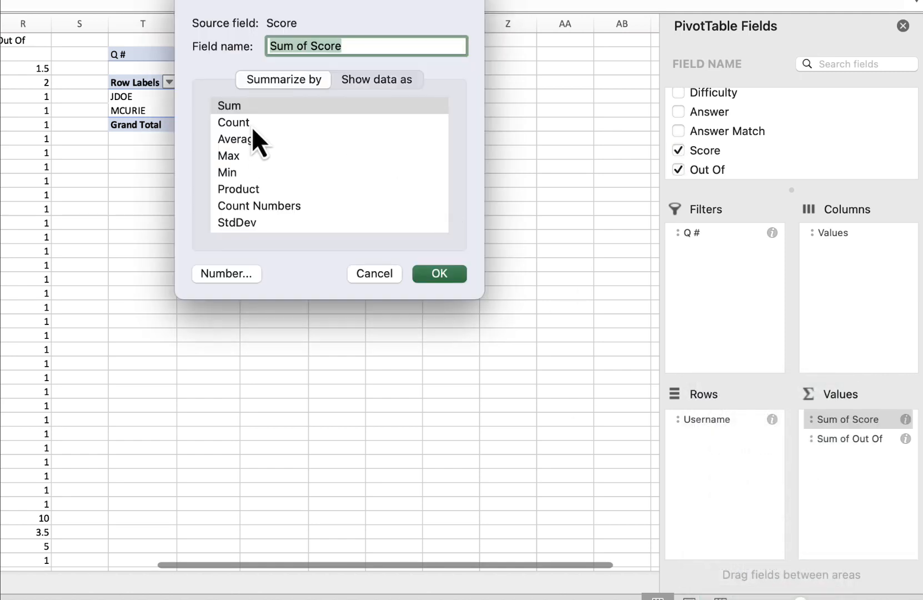
pyautogui.click(239, 122)
pyautogui.click(437, 272)
pyautogui.click(234, 95)
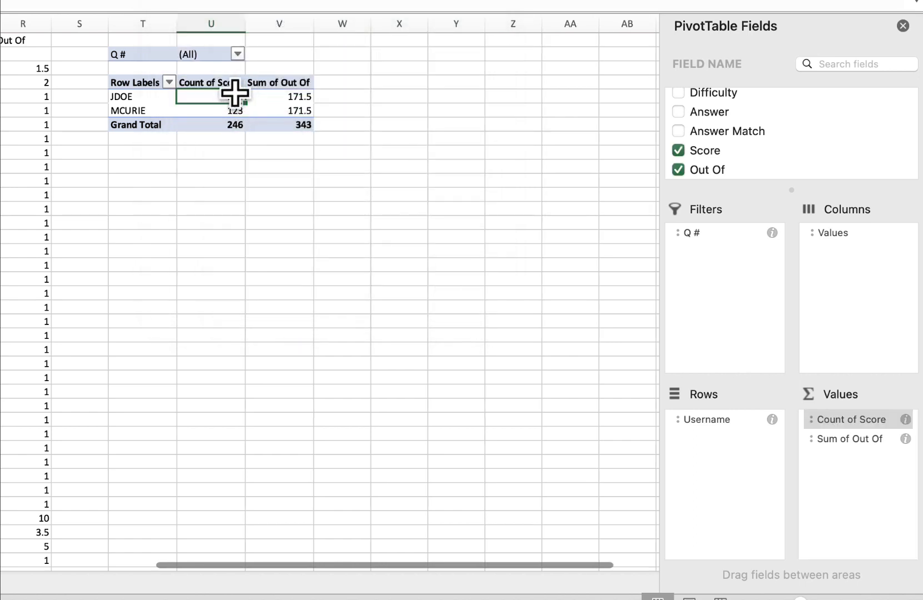
# - Switch the Score value field back to summarise by Sum
pyautogui.click(831, 425)
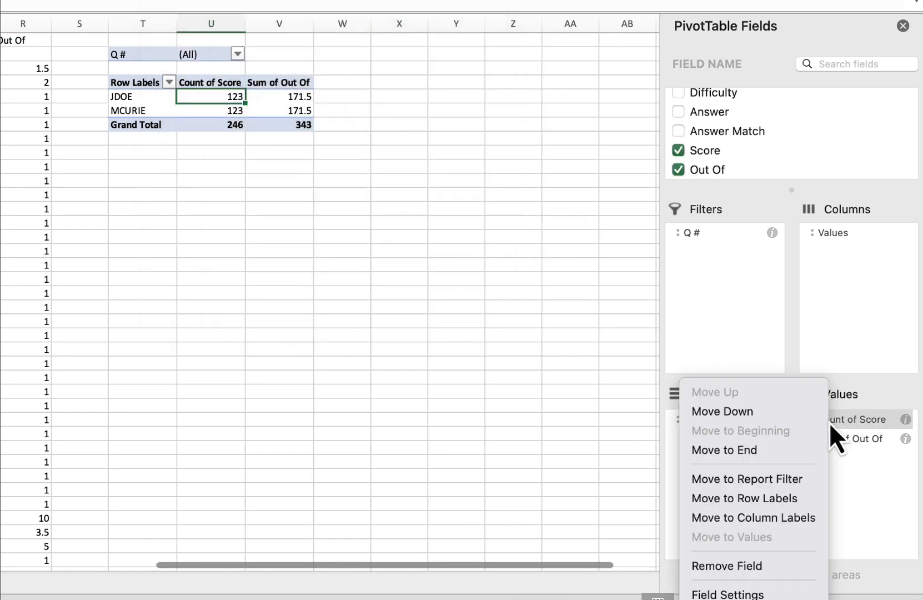
pyautogui.click(762, 595)
pyautogui.click(261, 107)
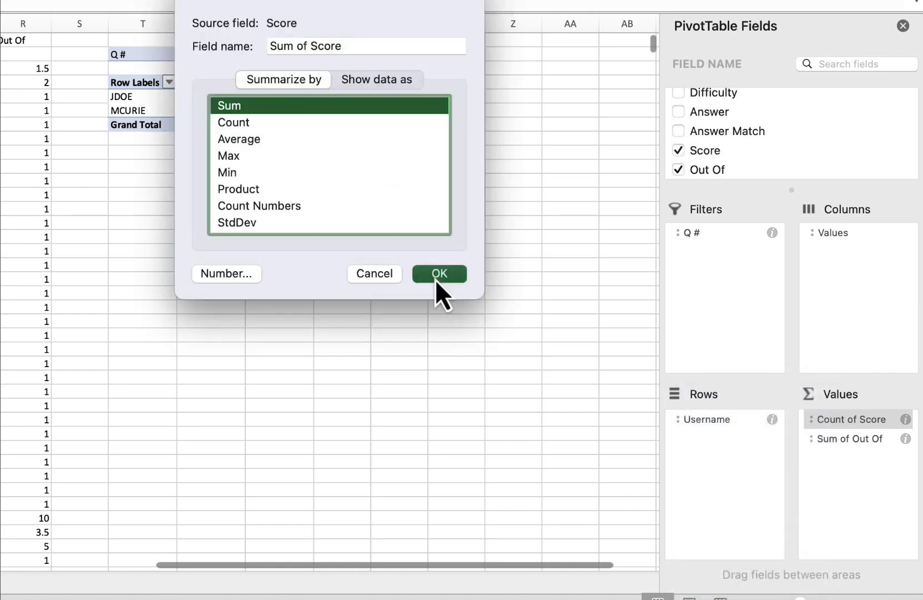
pyautogui.click(437, 277)
pyautogui.click(481, 260)
pyautogui.click(383, 111)
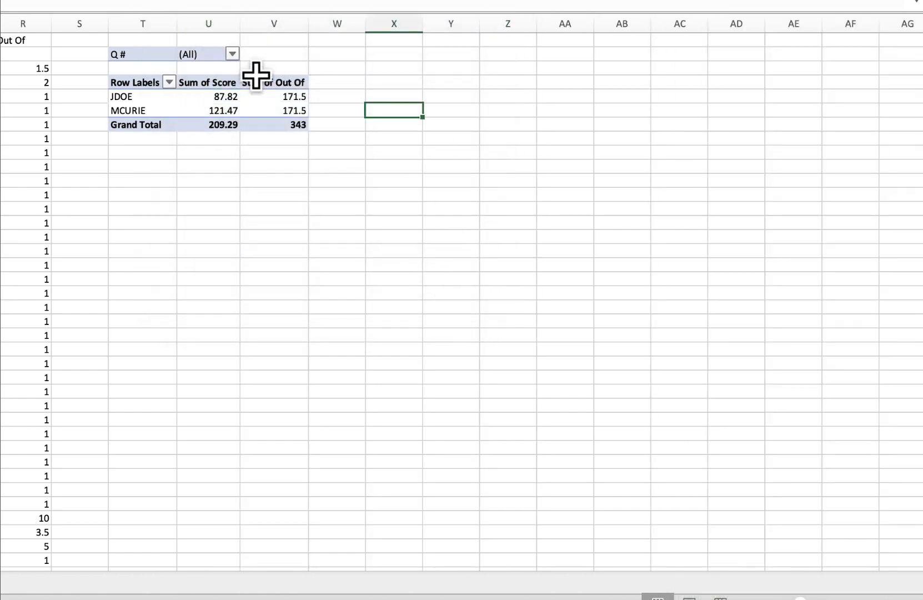
# - Filter the PivotTable by Q # to show only question 64
pyautogui.click(255, 71)
pyautogui.click(223, 84)
pyautogui.moveTo(221, 97)
pyautogui.mouseDown()
pyautogui.moveTo(303, 91)
pyautogui.moveTo(300, 111)
pyautogui.moveTo(232, 99)
pyautogui.mouseUp()
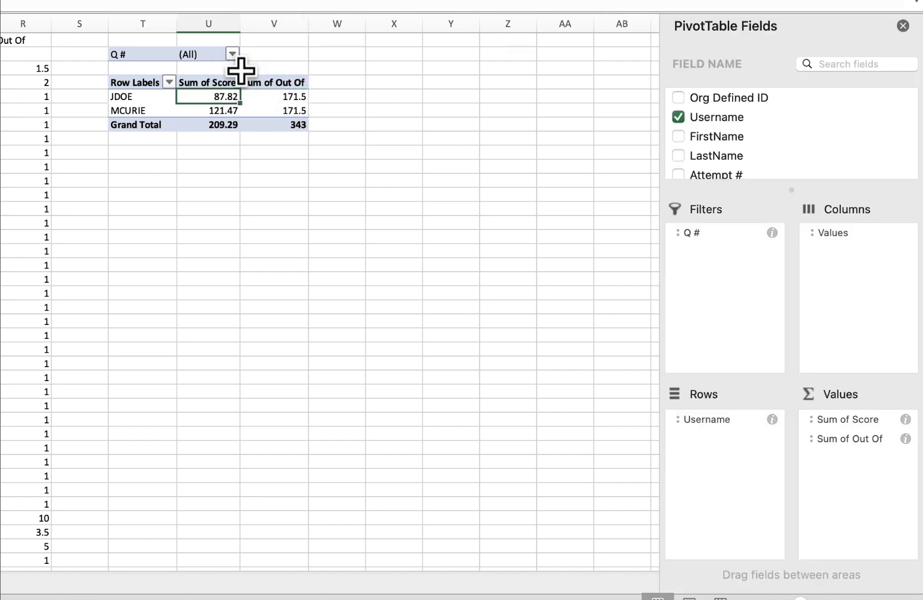
pyautogui.click(231, 55)
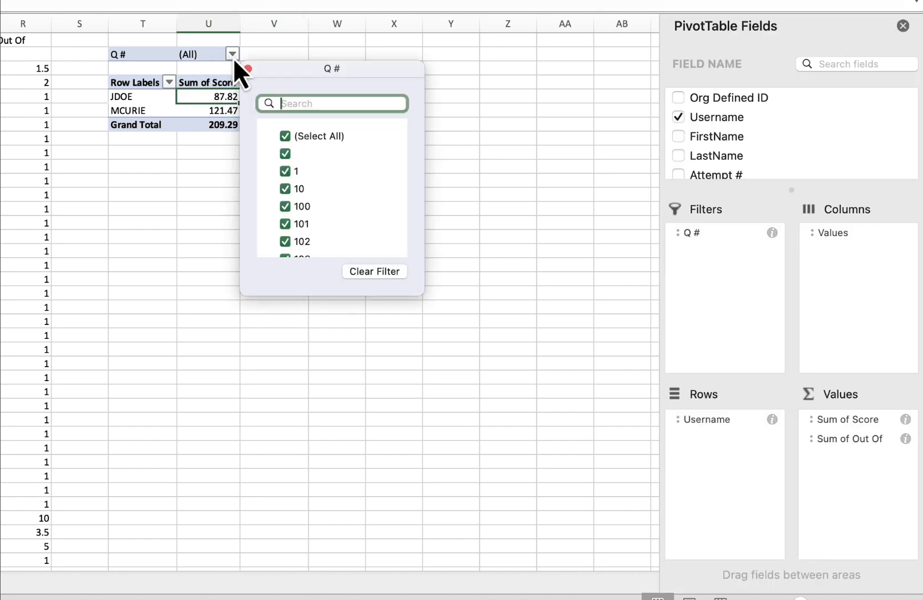
pyautogui.click(283, 137)
pyautogui.click(289, 103)
pyautogui.write('6')
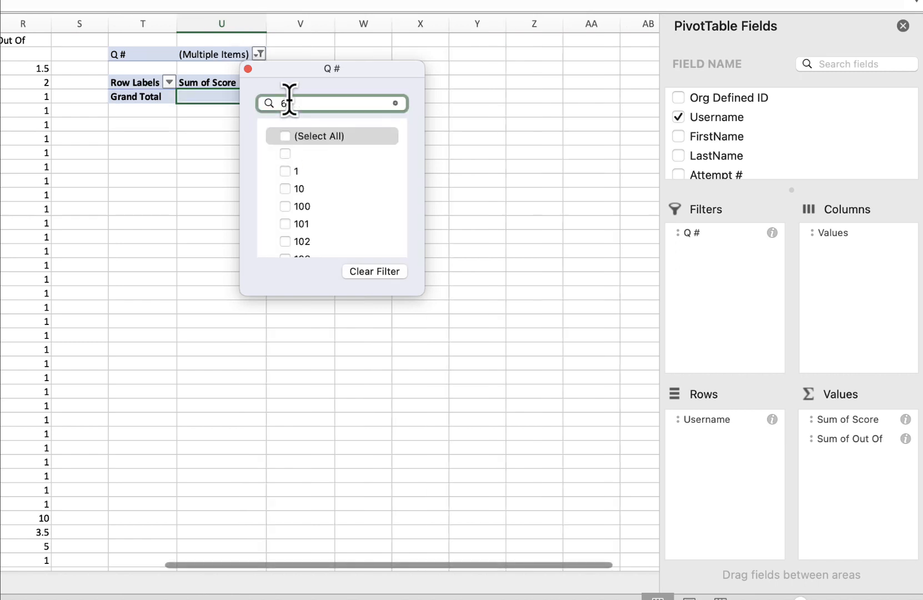
pyautogui.write('4')
pyautogui.click(286, 153)
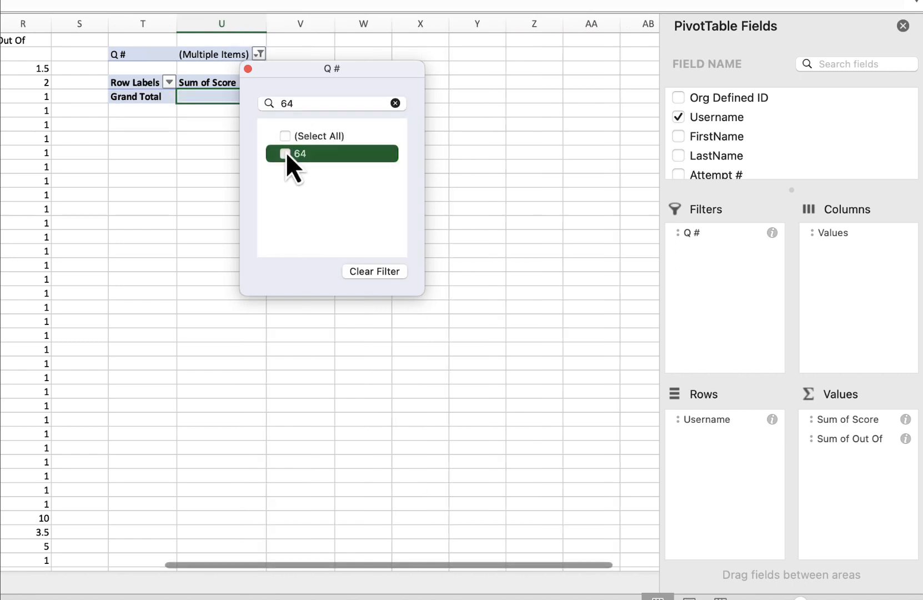
# - Add questions 70 and 82 to the Q # filter and close the filter list
pyautogui.doubleClick(287, 103)
pyautogui.press('BackSpace')
pyautogui.write('70')
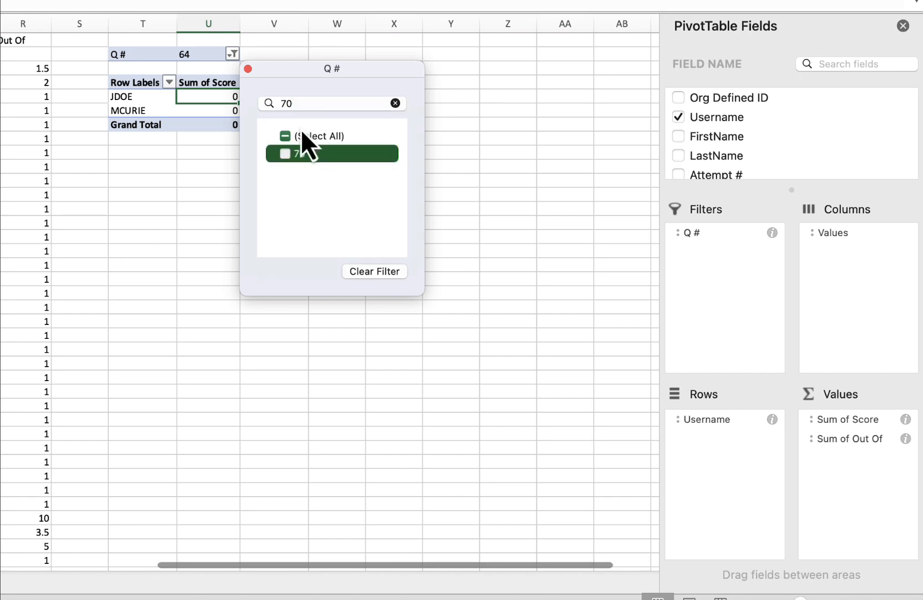
pyautogui.click(286, 153)
pyautogui.moveTo(296, 104); pyautogui.dragTo(249, 105)
pyautogui.press('BackSpace')
pyautogui.write('80')
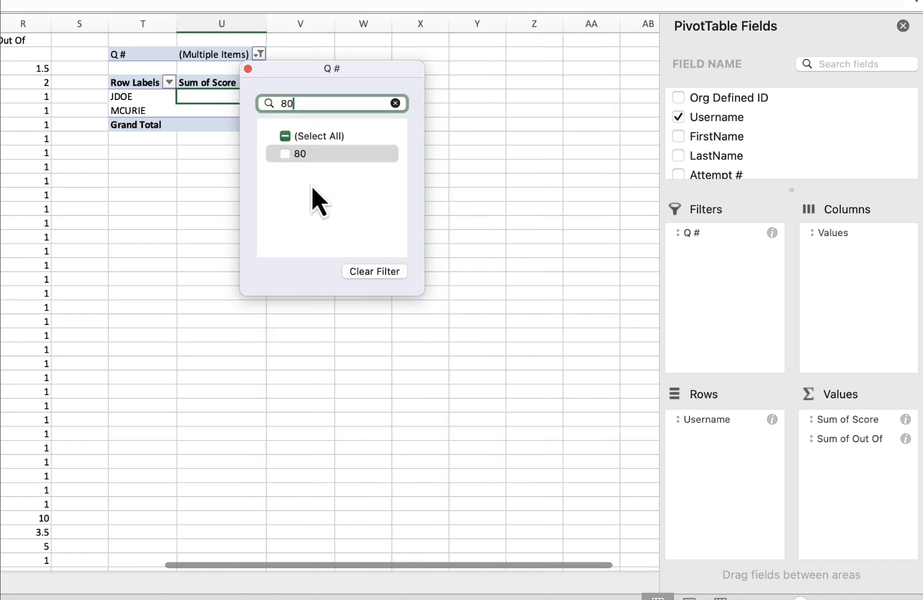
pyautogui.press('BackSpace')
pyautogui.write('2')
pyautogui.click(285, 154)
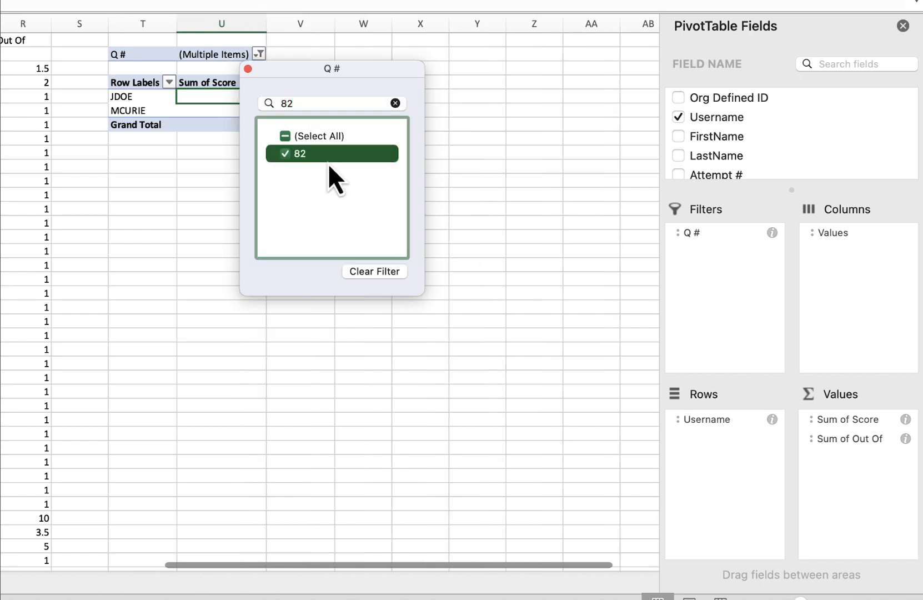
pyautogui.click(395, 103)
pyautogui.click(321, 97)
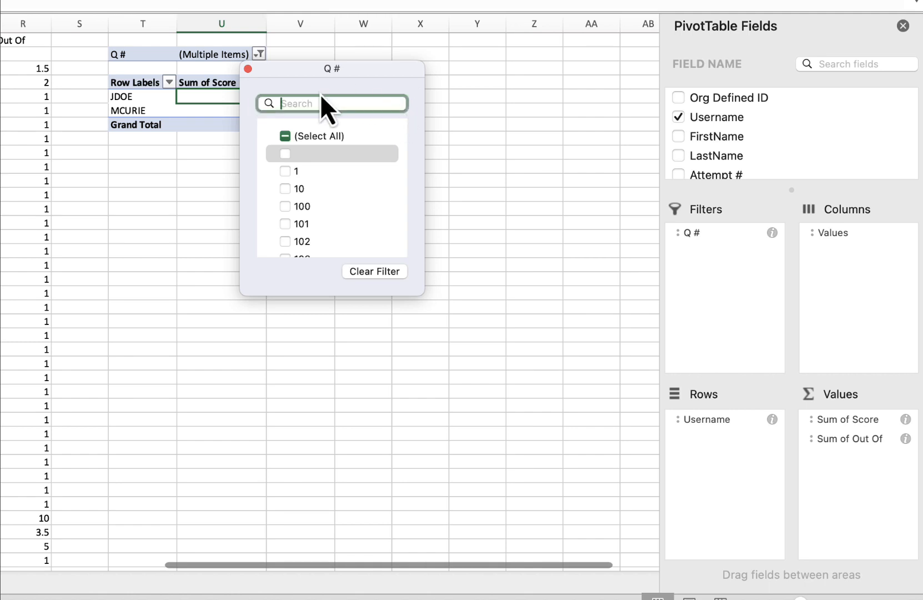
pyautogui.click(248, 69)
pyautogui.click(487, 123)
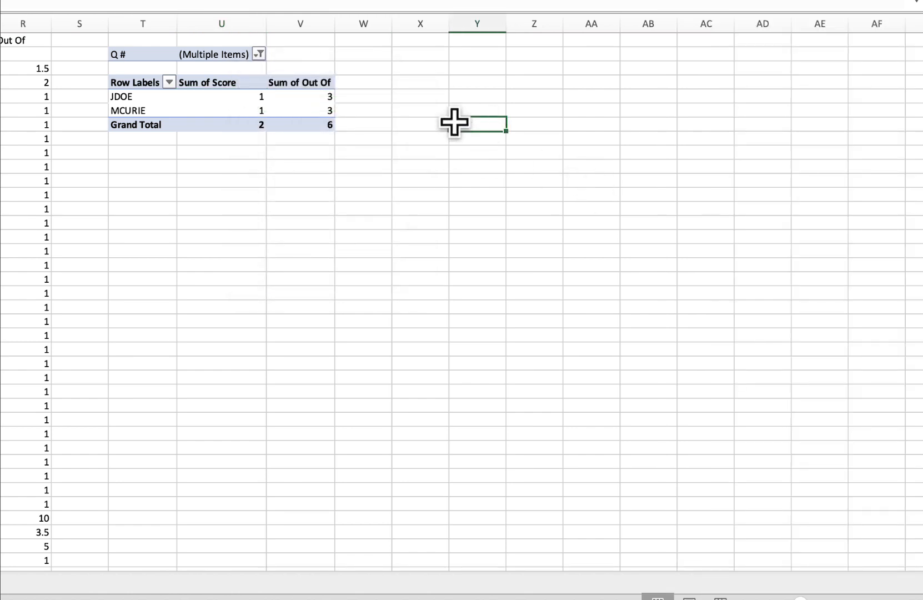
# - Add questions 100, 101 and 102 to the Q # filter selection
pyautogui.click(237, 97)
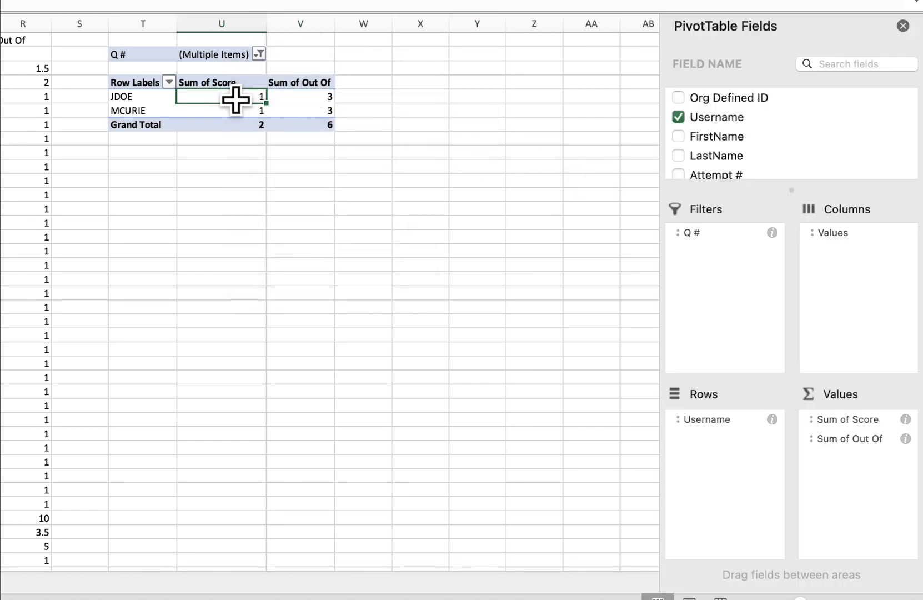
pyautogui.click(303, 96)
pyautogui.click(227, 96)
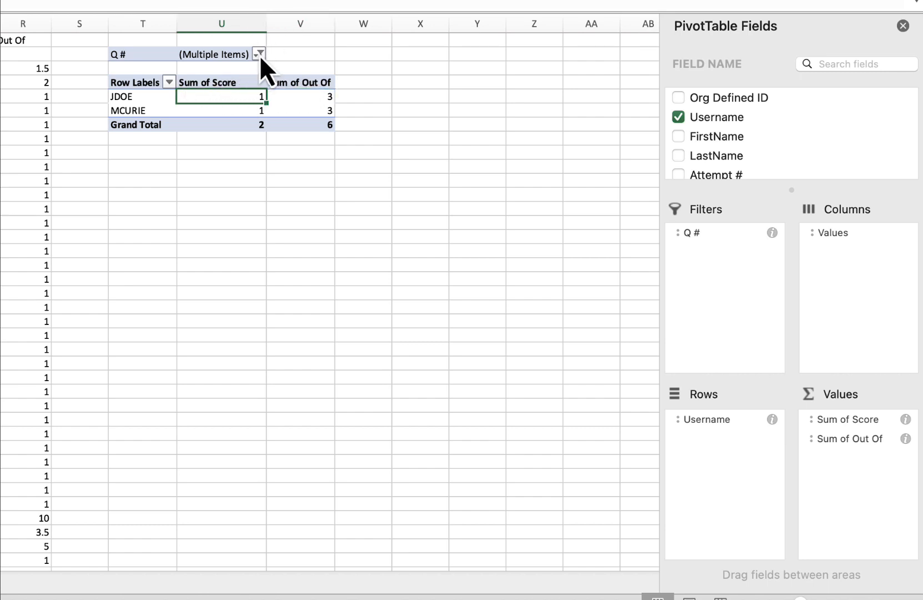
pyautogui.click(307, 97)
pyautogui.click(227, 97)
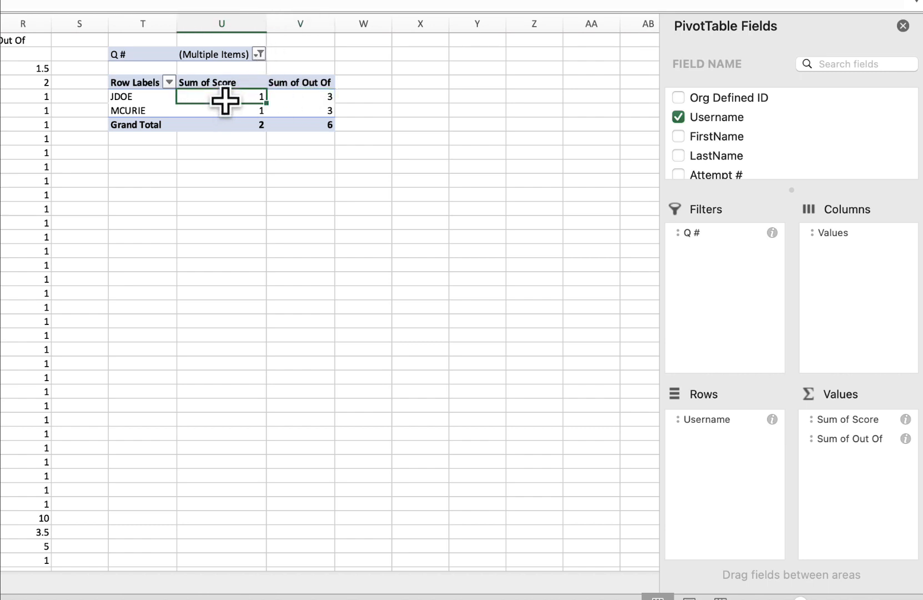
pyautogui.click(258, 55)
pyautogui.click(312, 208)
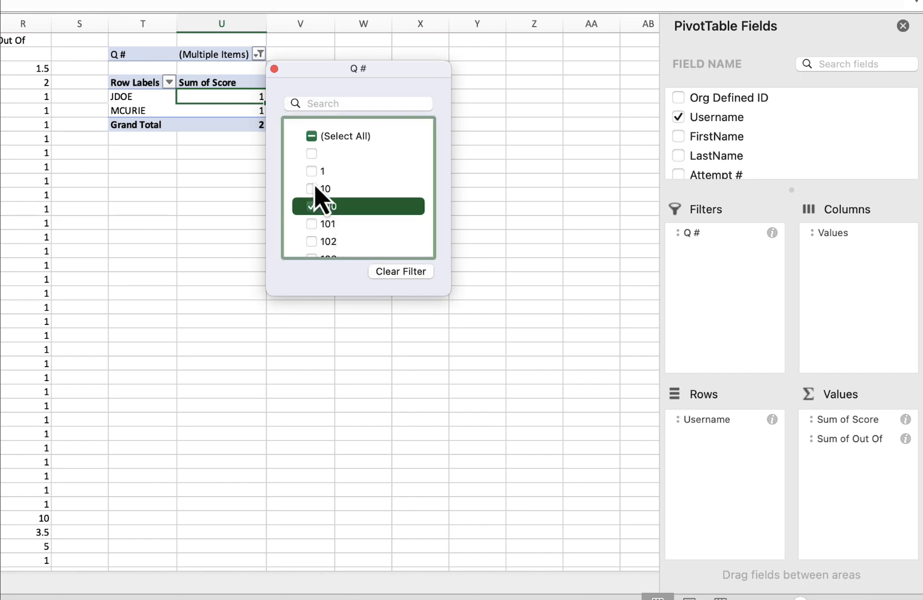
pyautogui.click(313, 188)
pyautogui.click(312, 224)
pyautogui.click(311, 241)
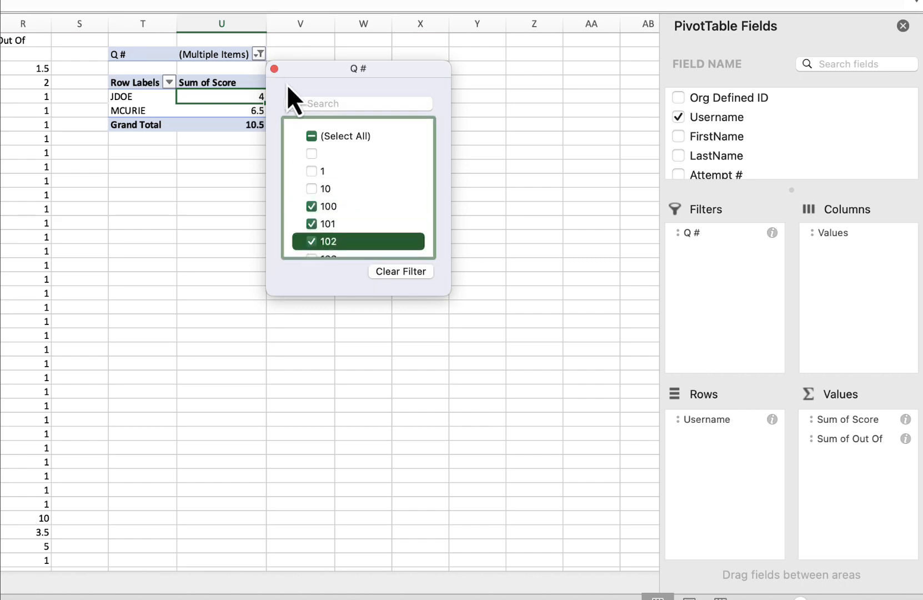
pyautogui.click(445, 221)
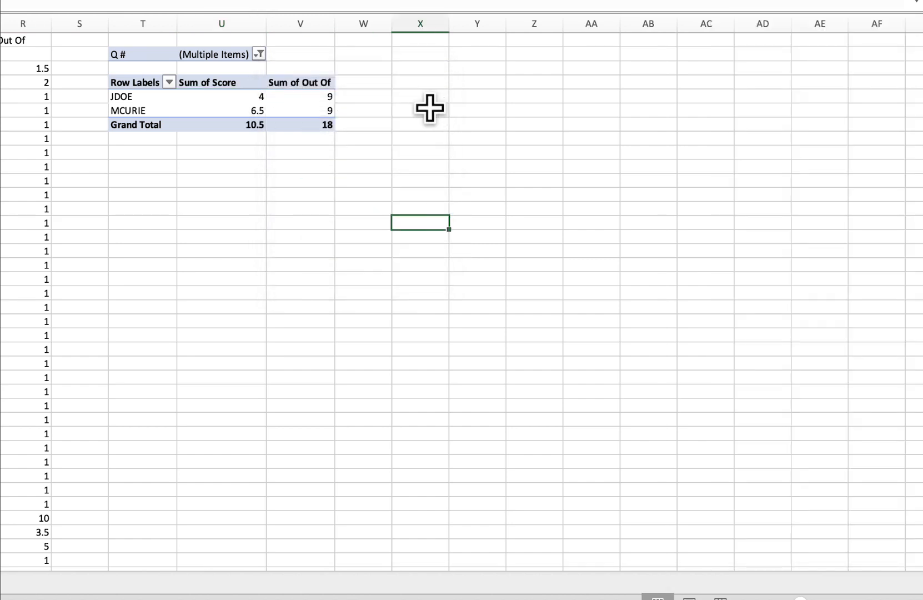
# - Select and examine the PivotTable's score and out-of values for each student
pyautogui.moveTo(250, 96); pyautogui.dragTo(282, 107)
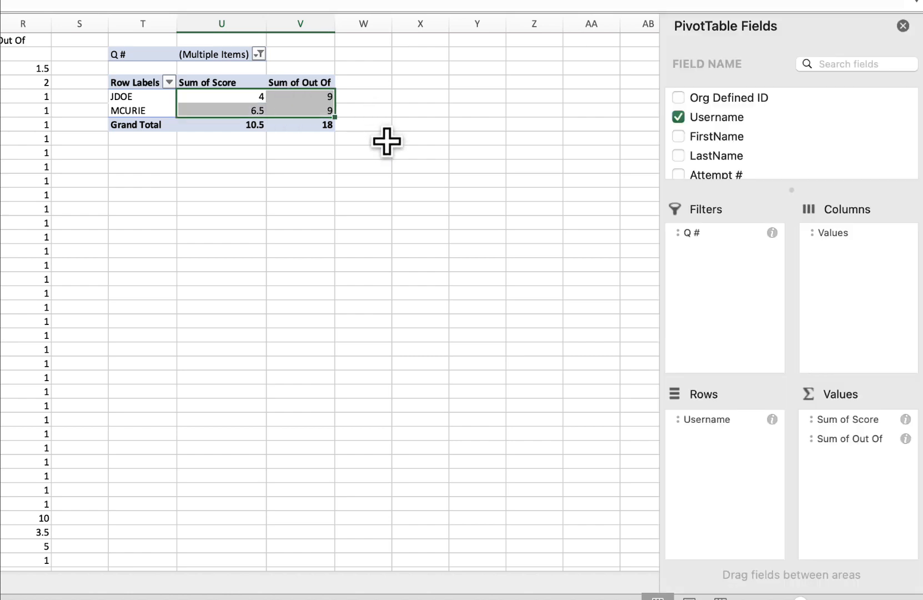
pyautogui.click(371, 152)
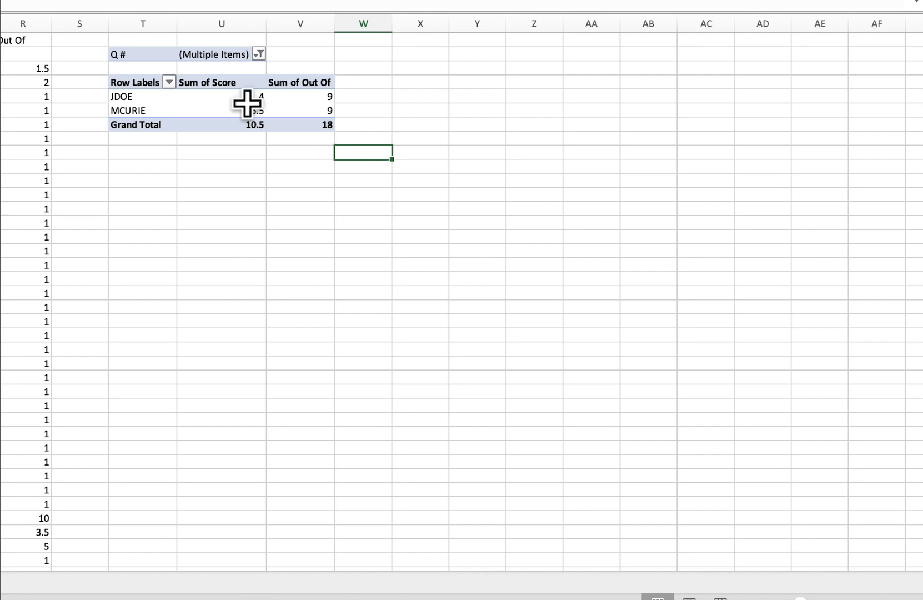
pyautogui.moveTo(248, 101); pyautogui.dragTo(247, 109)
pyautogui.click(312, 143)
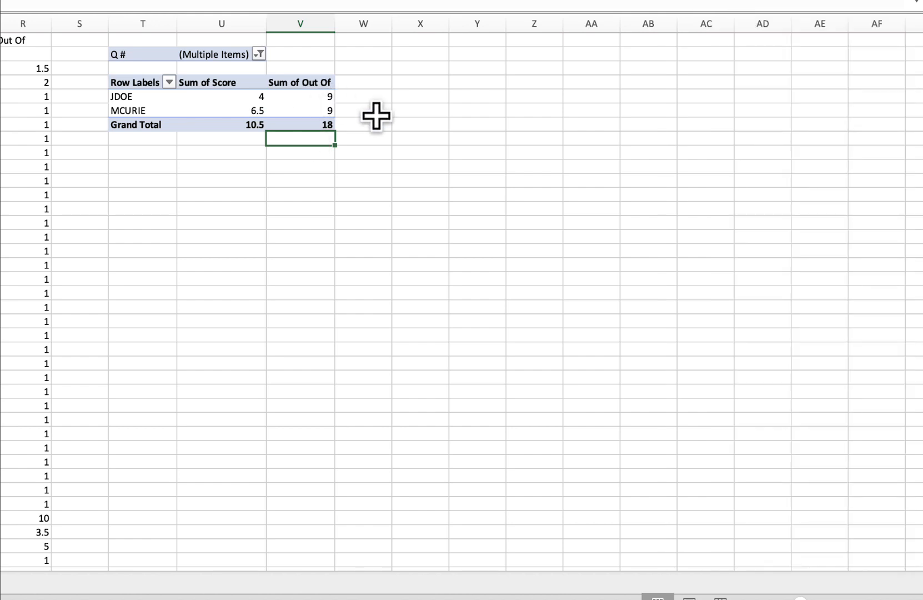
pyautogui.click(326, 96)
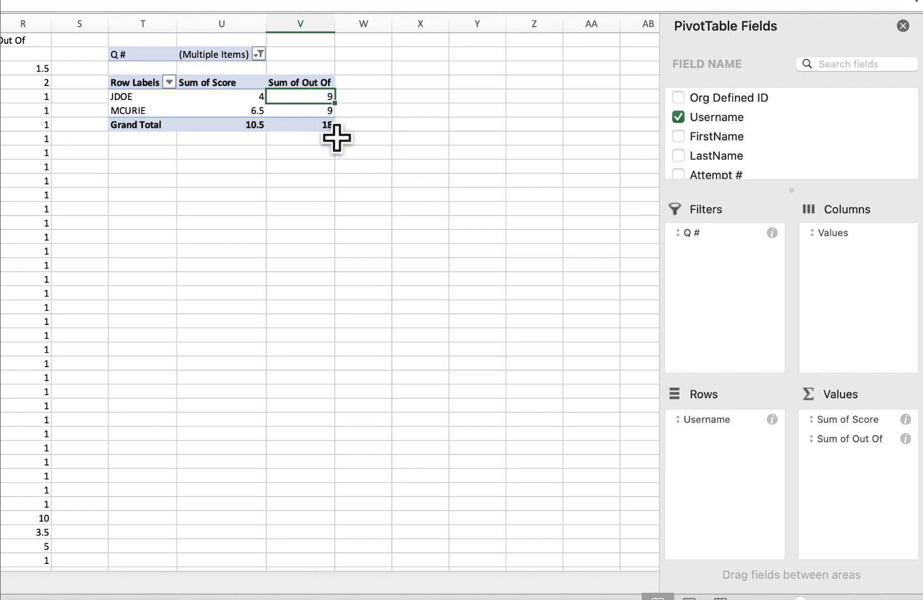
pyautogui.click(351, 170)
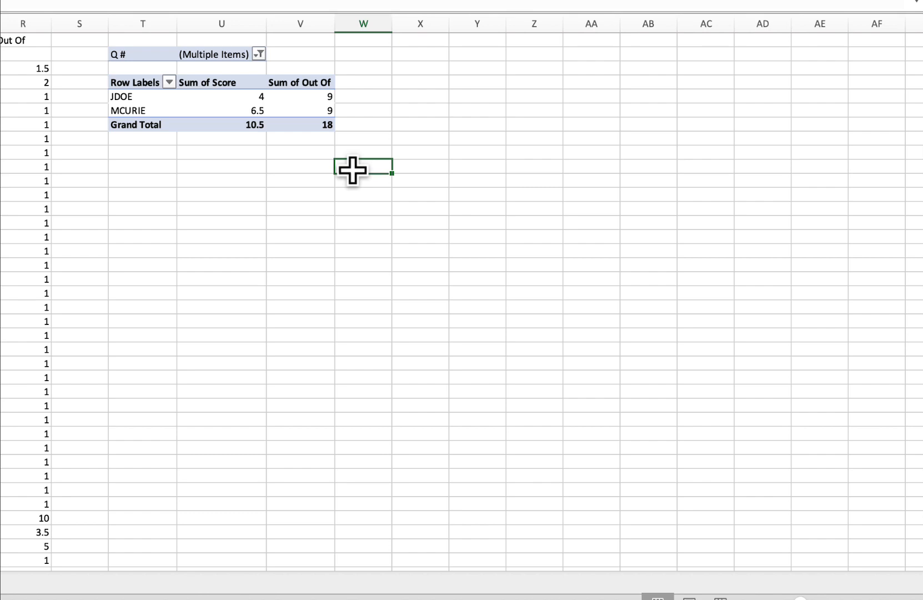
# - Scroll through the source data to review the Score and Out Of values for the filtered questions
pyautogui.hscroll(-10, 352, 170)
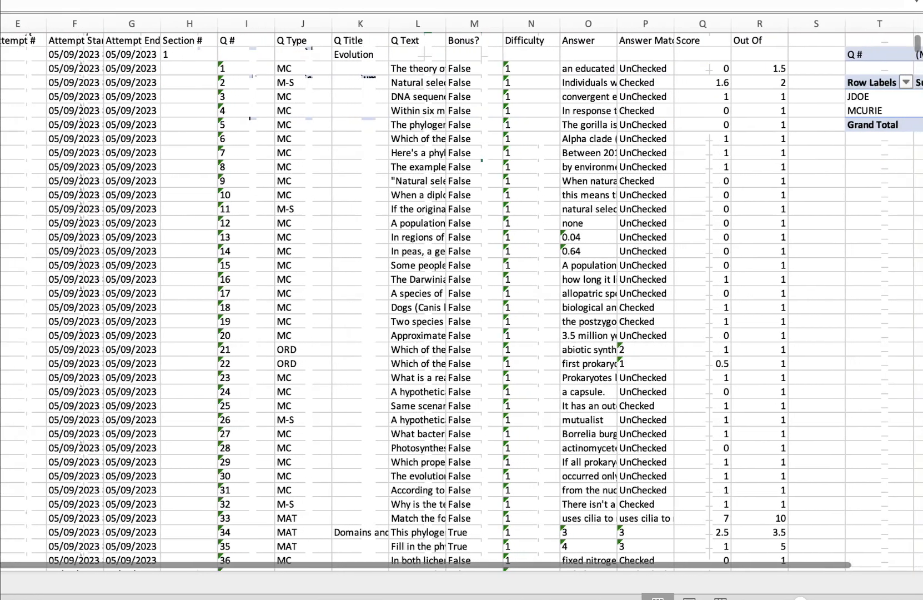
pyautogui.scroll(-15, 352, 170)
pyautogui.scroll(10, 461, 301)
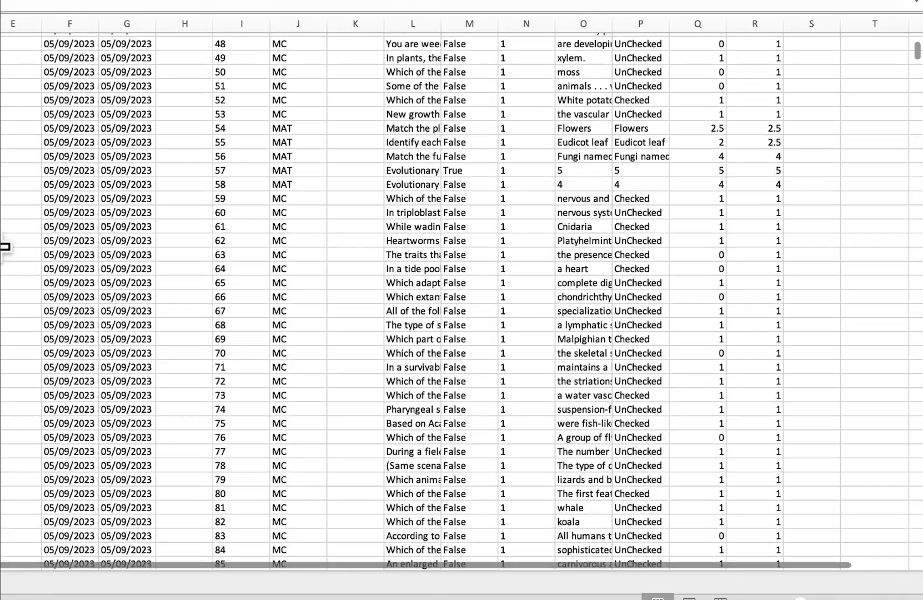
pyautogui.hscroll(1, 890, 251)
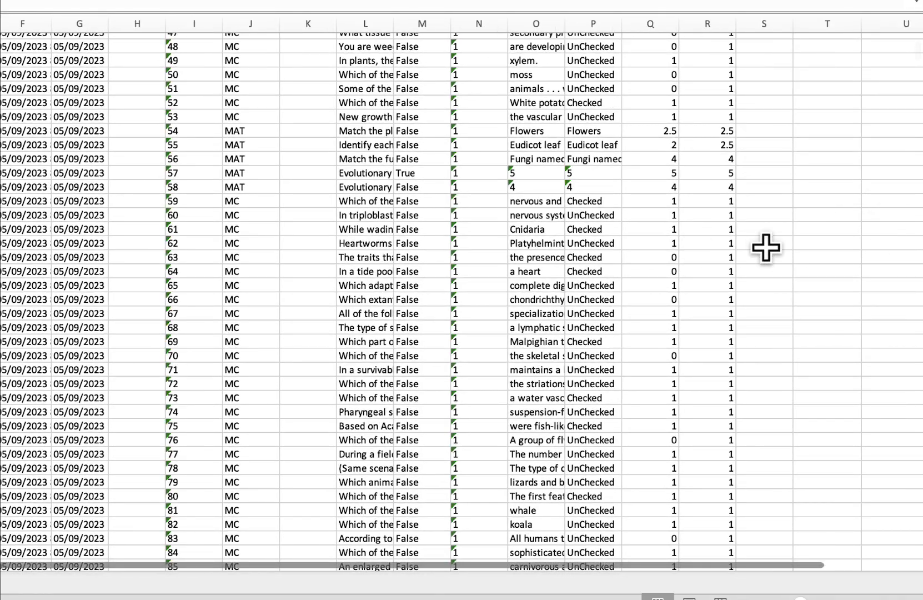
pyautogui.scroll(10, 766, 303)
pyautogui.scroll(-2, 765, 302)
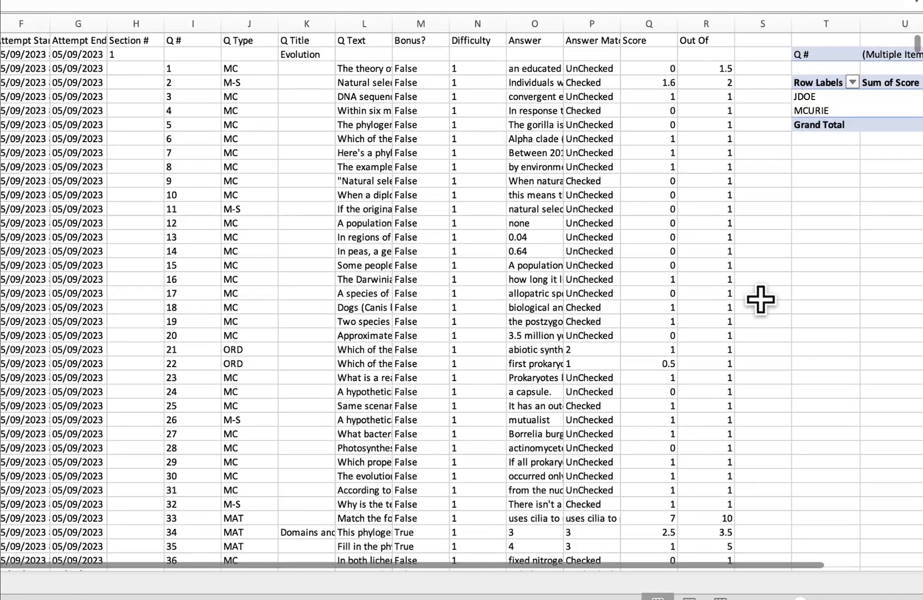